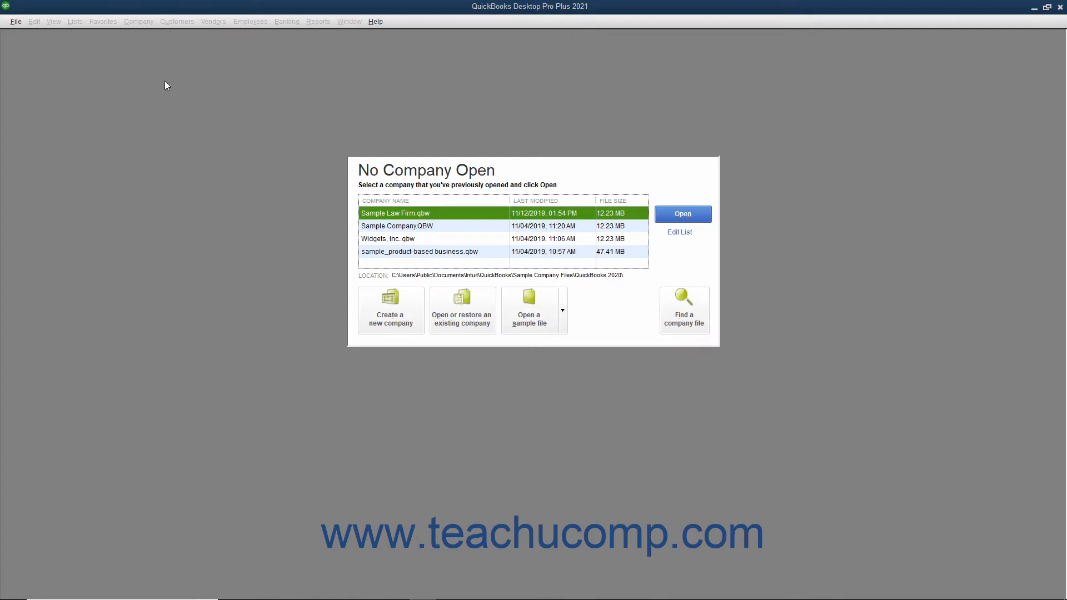
# Start creating a new company file for yourself as the admin, using Advanced Setup.
pyautogui.click(16, 21)
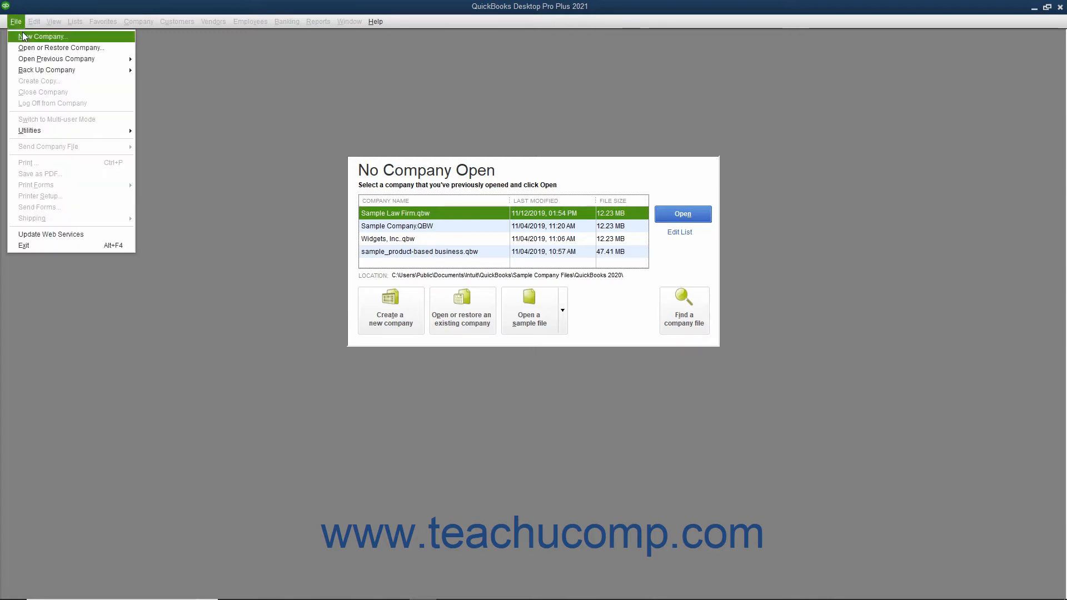
pyautogui.click(183, 114)
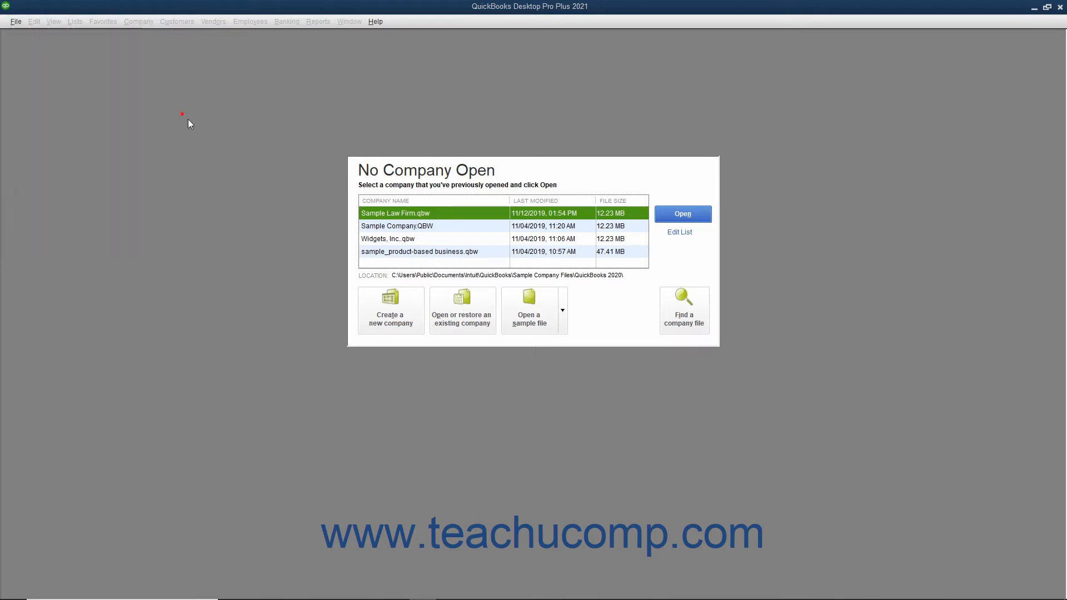
pyautogui.click(372, 309)
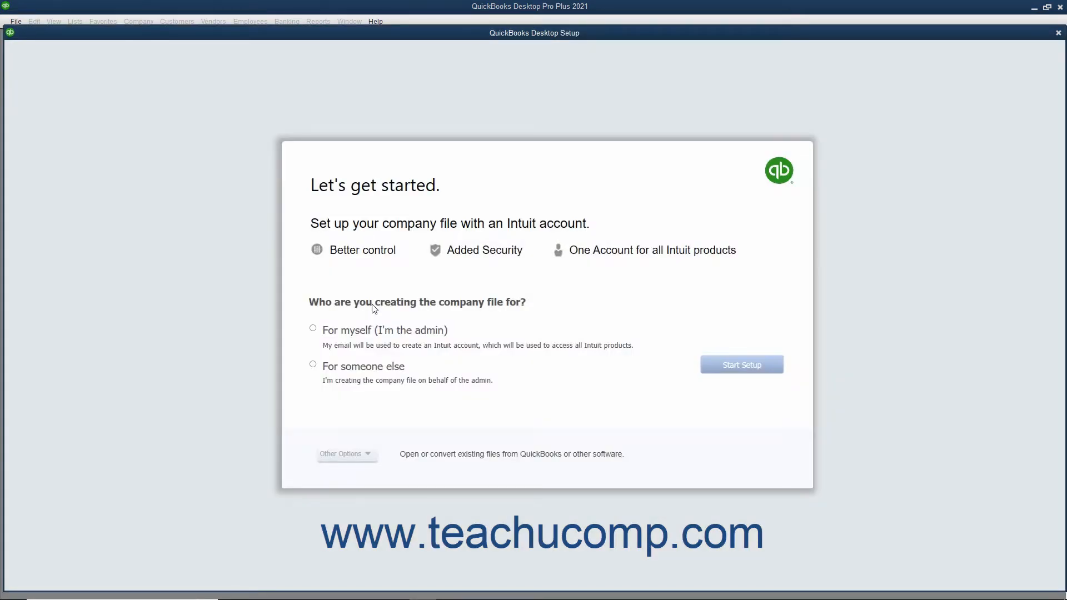
pyautogui.click(314, 329)
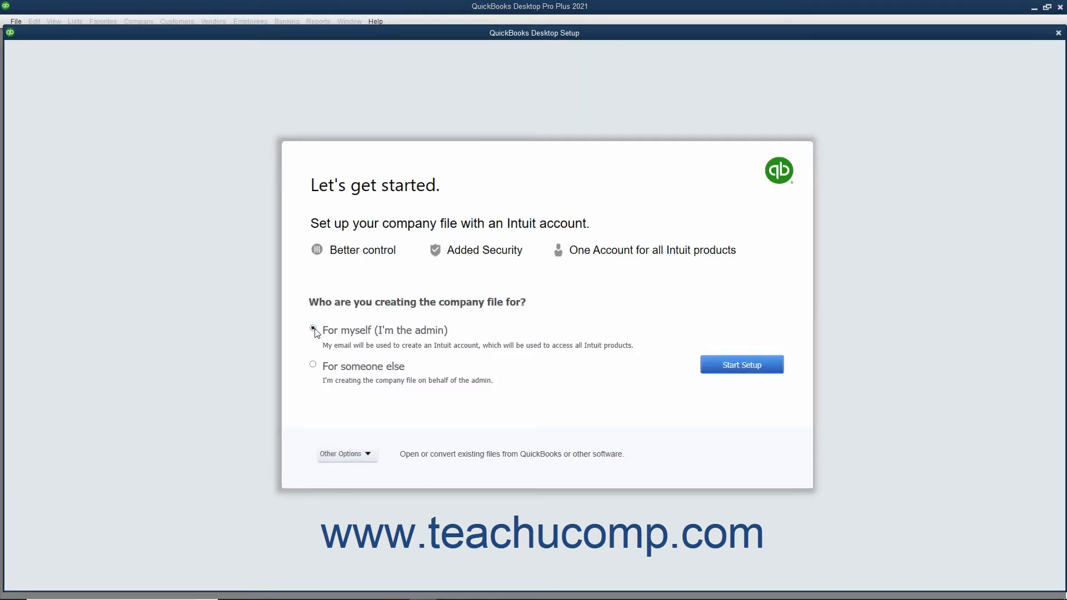
pyautogui.click(344, 457)
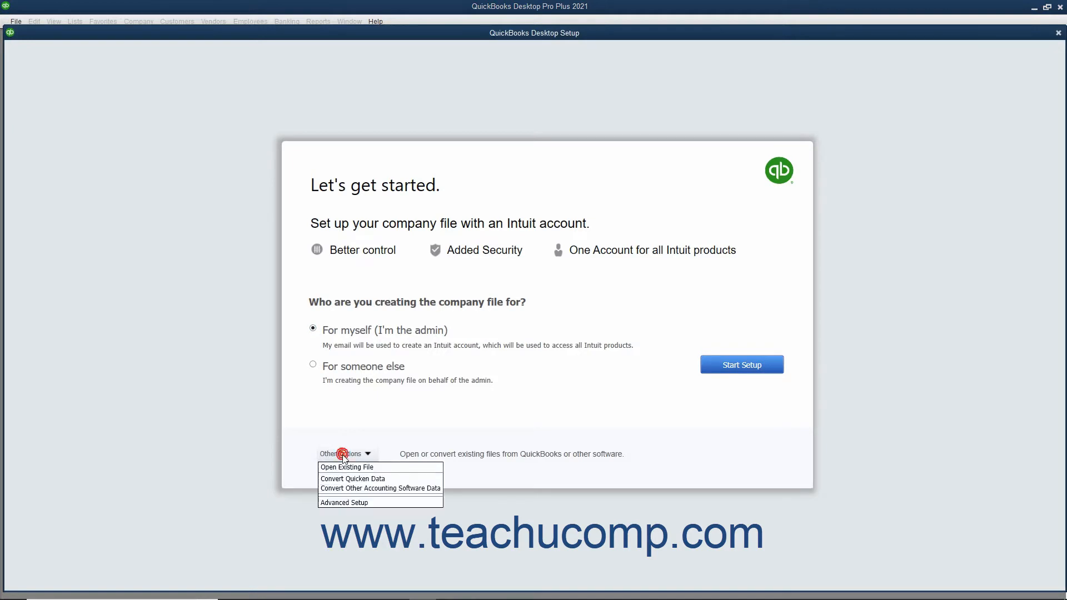
pyautogui.click(344, 503)
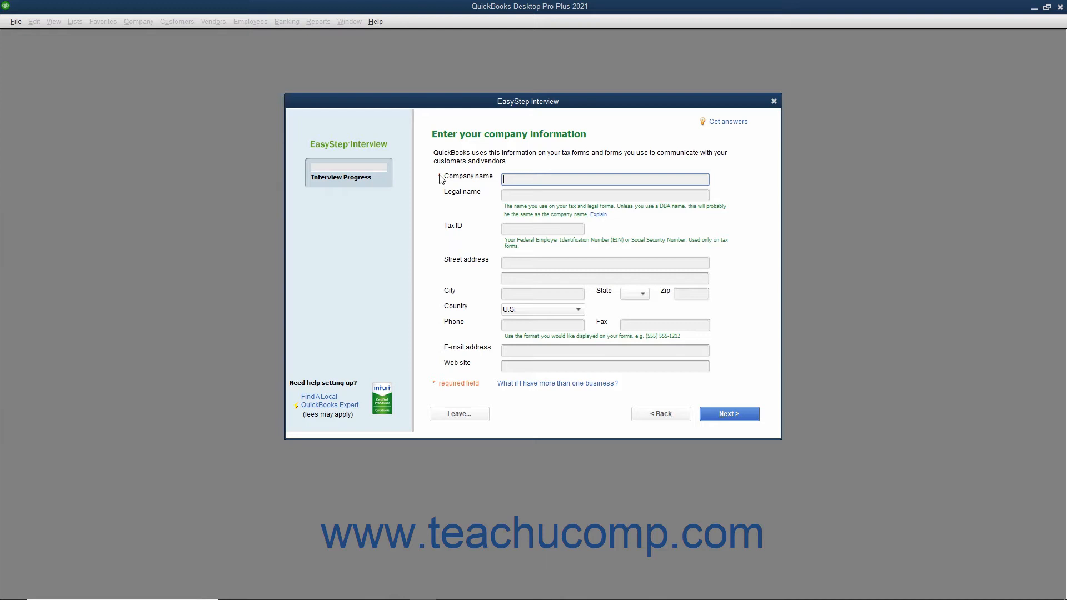
# Enter "Brown & Associates, P.C." as the company name, keep it as the legal name, and fill in the tax ID.
pyautogui.press('Tab')
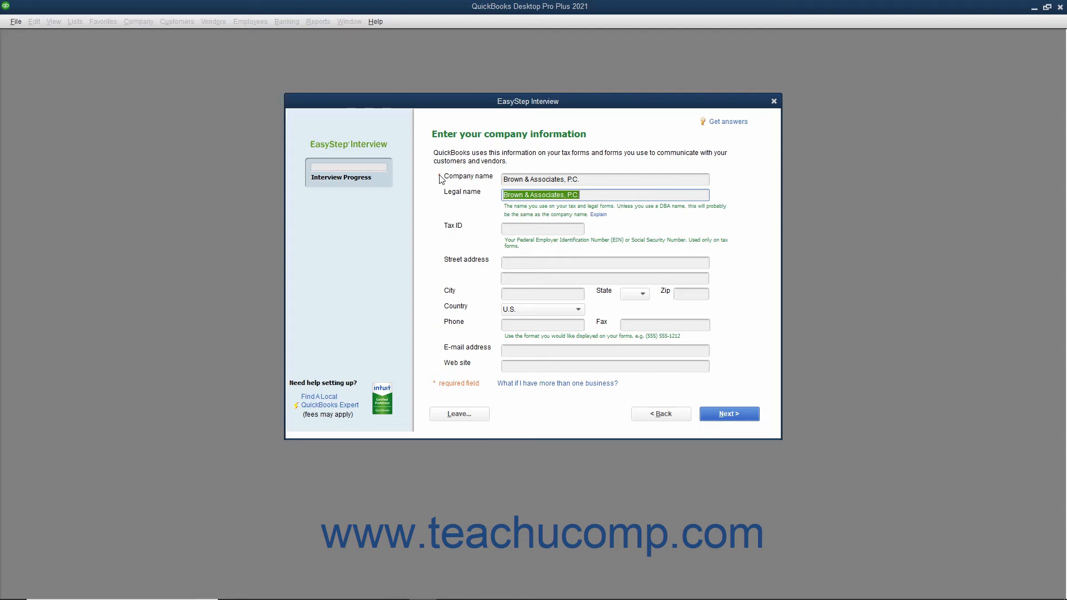
pyautogui.press('Tab')
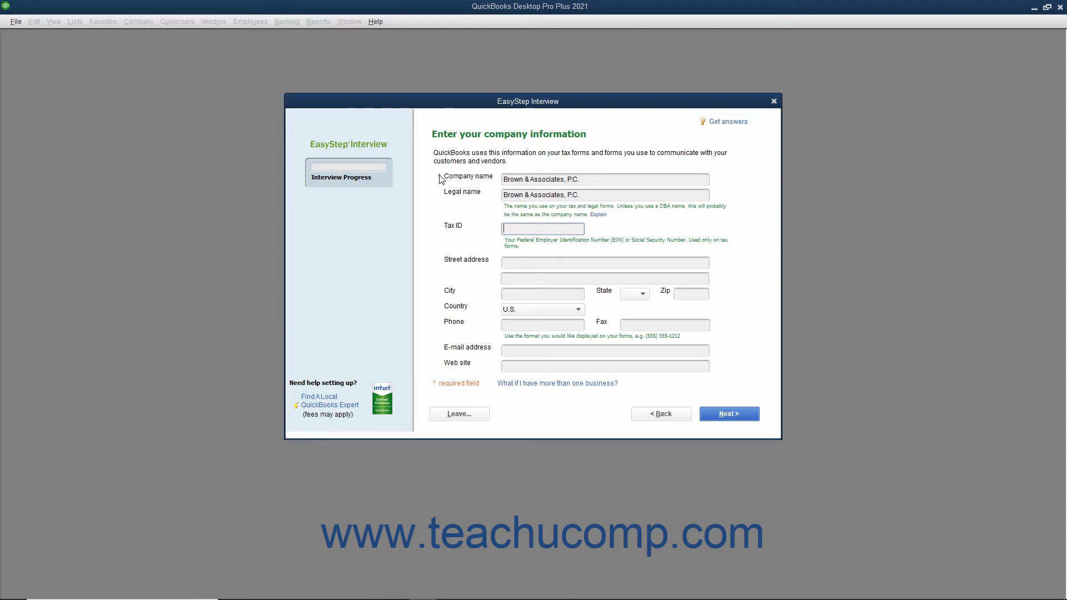
pyautogui.press('Tab')
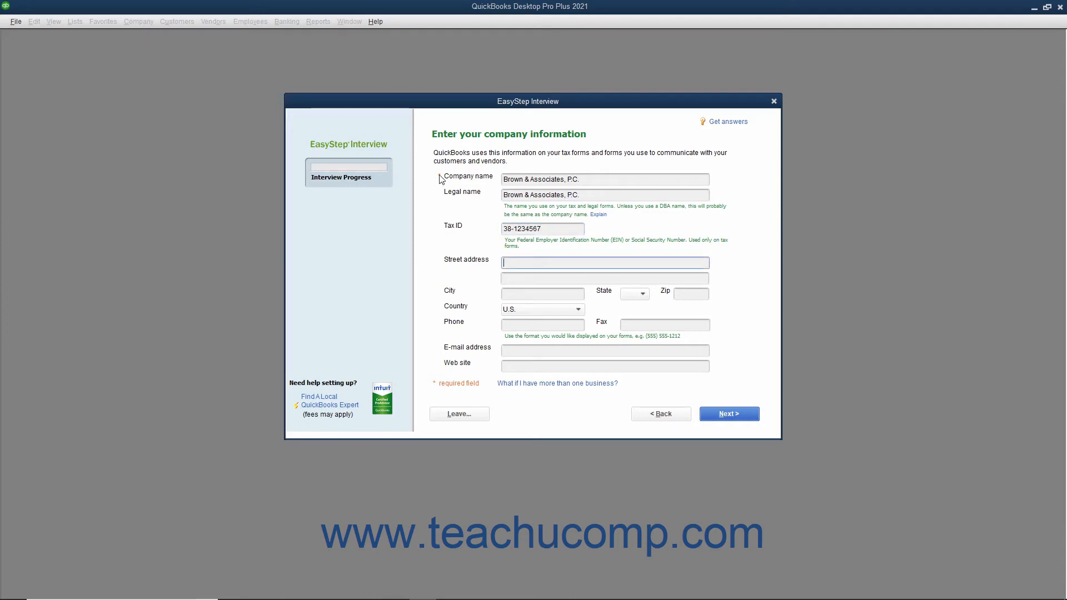
# Fill in the company's street address, city, state and zip code, keeping U.S. as the country.
pyautogui.press('Tab')
pyautogui.press('Tab')
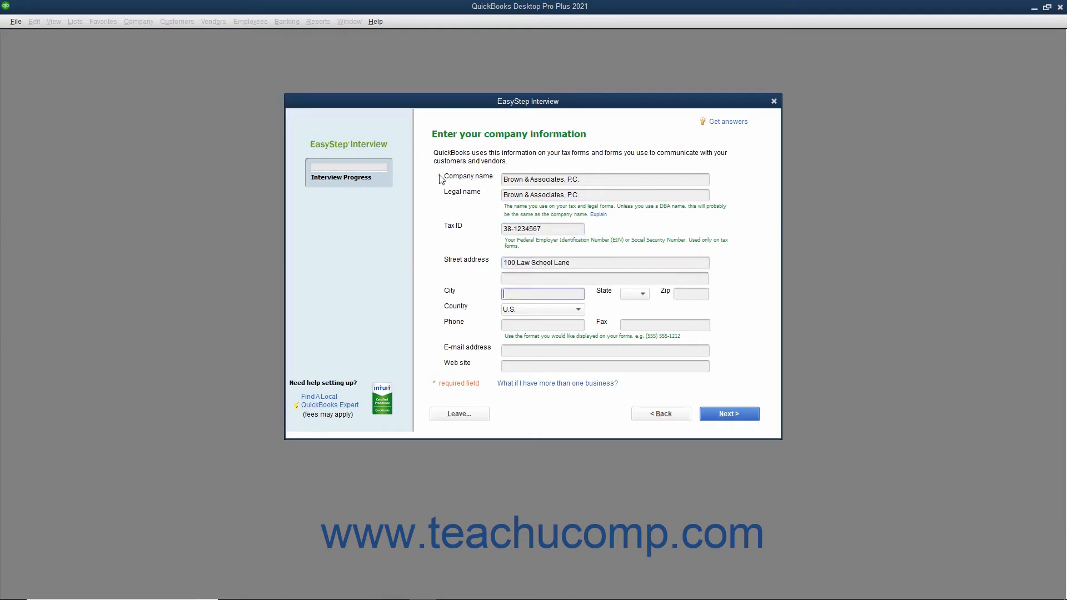
pyautogui.write('East Lansing')
pyautogui.press('Tab')
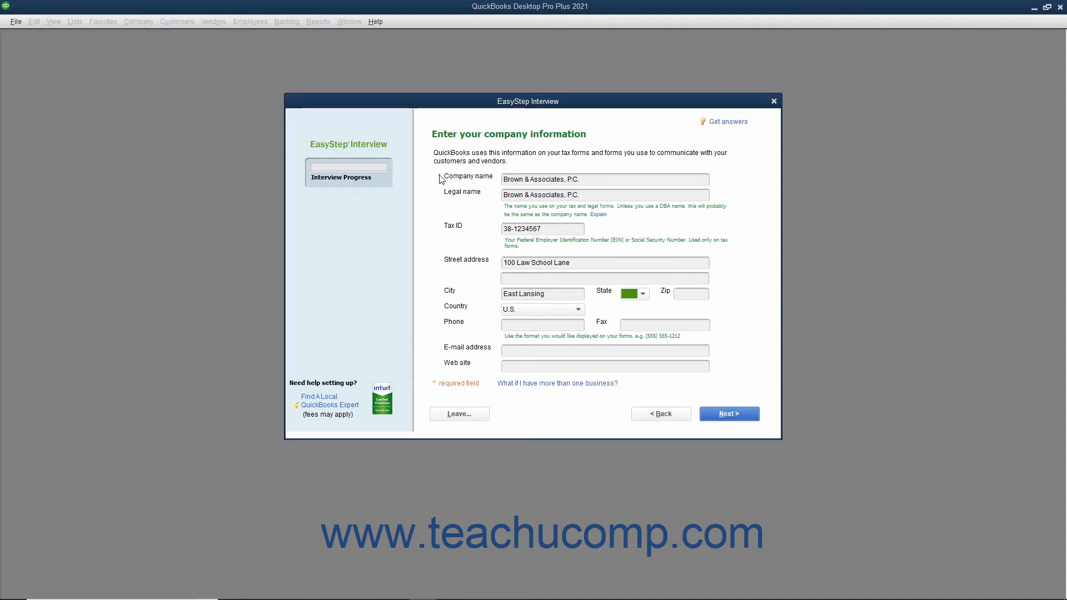
pyautogui.click(643, 295)
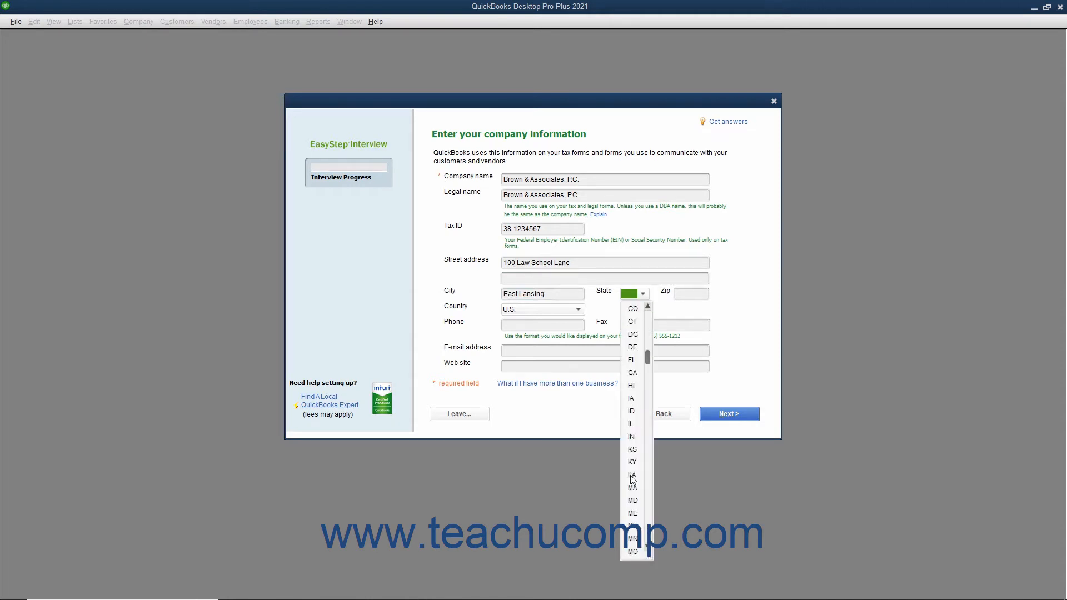
pyautogui.click(632, 526)
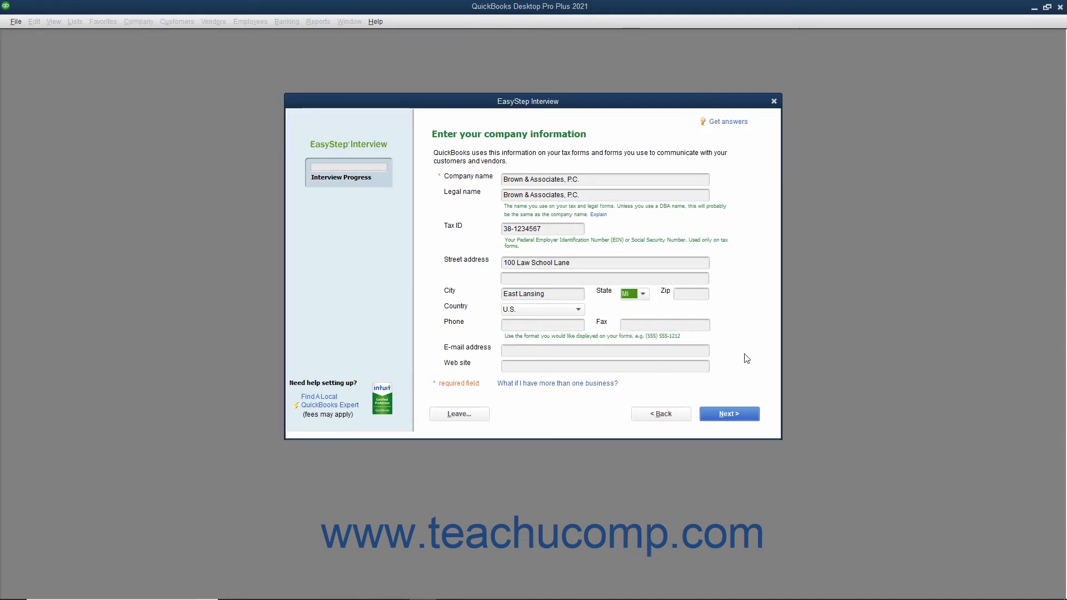
pyautogui.press('Tab')
pyautogui.write('4')
pyautogui.press('Tab')
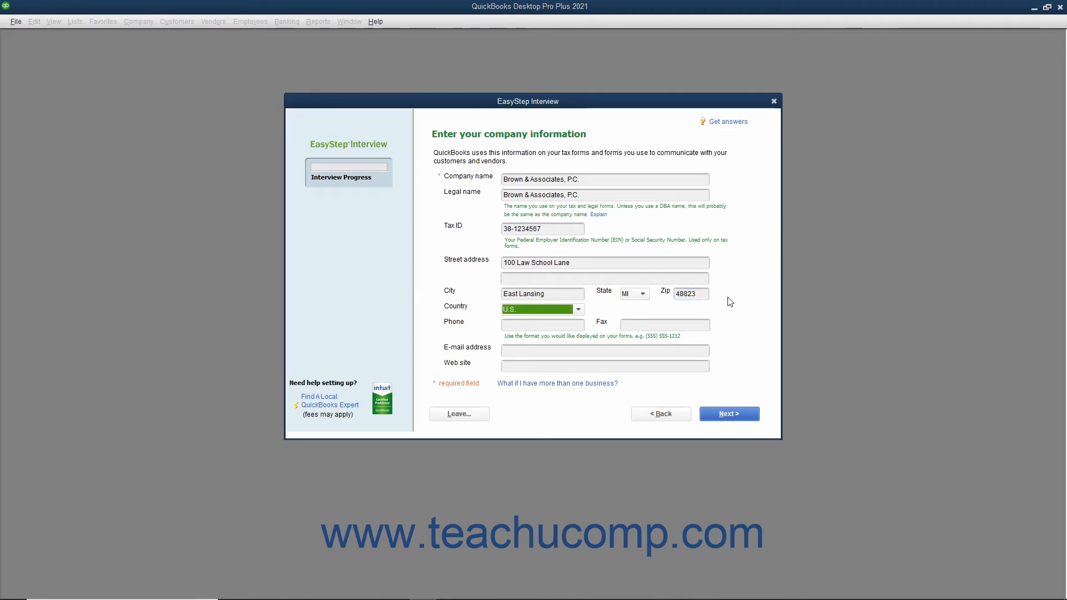
pyautogui.press('Tab')
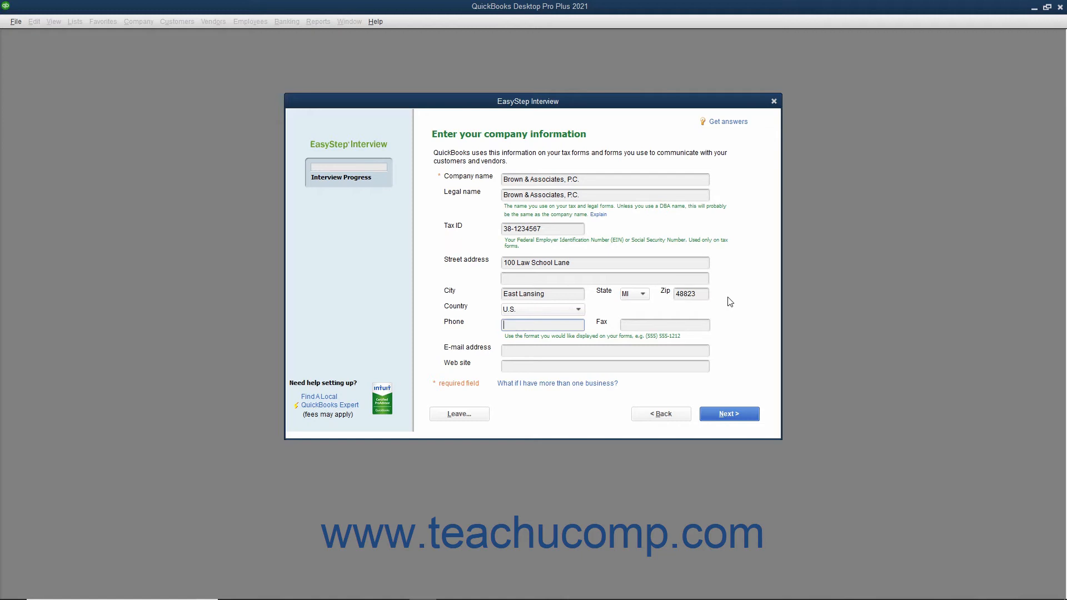
pyautogui.write('(800) 111-2222')
pyautogui.press('Tab')
pyautogui.press('Tab')
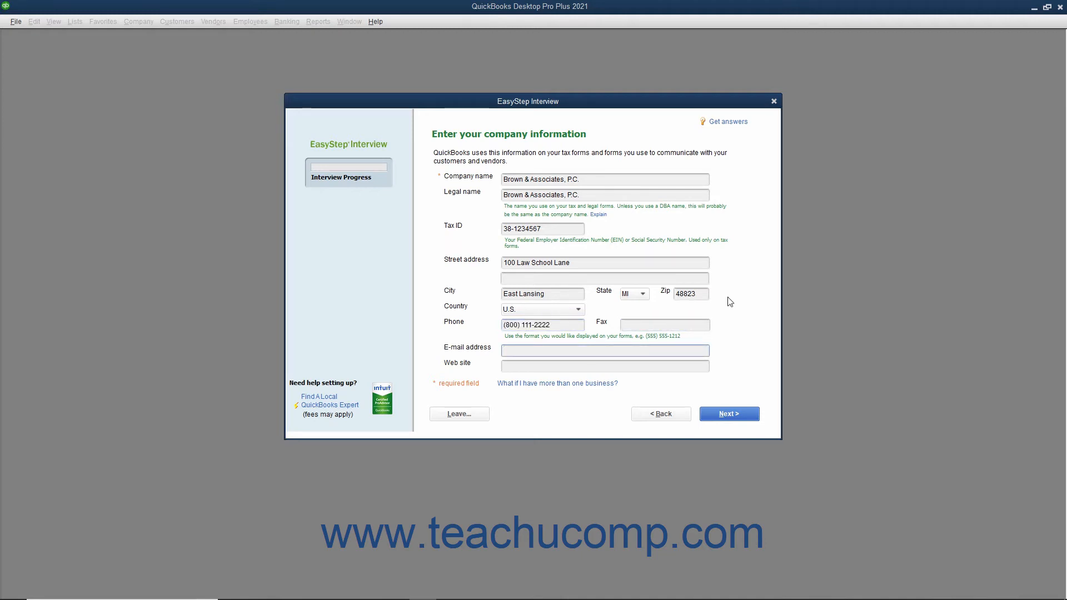
pyautogui.press('Tab')
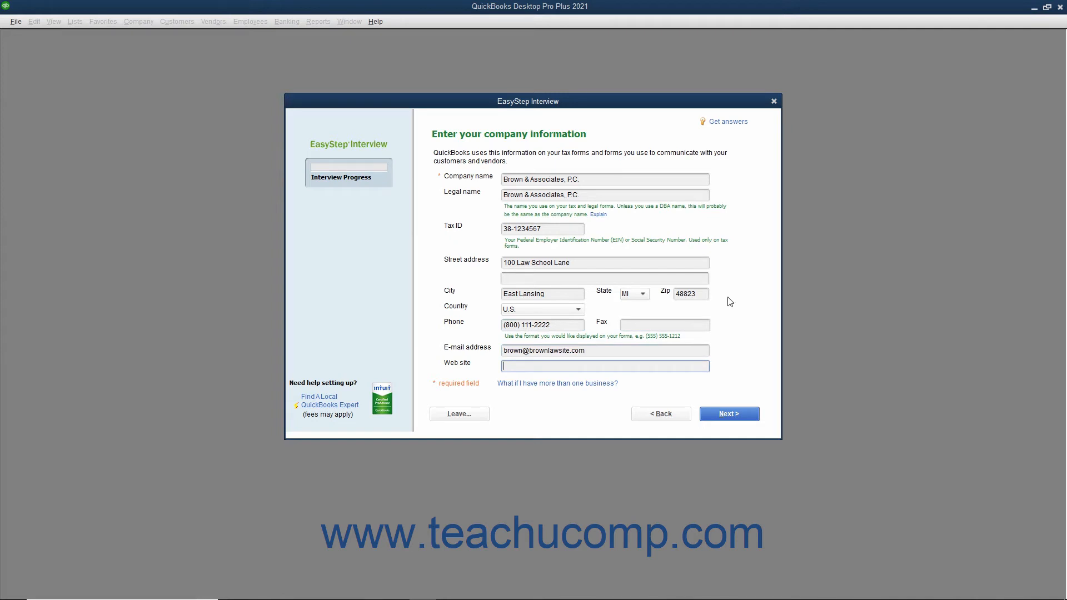
pyautogui.write('https://www.brownlawsite.com')
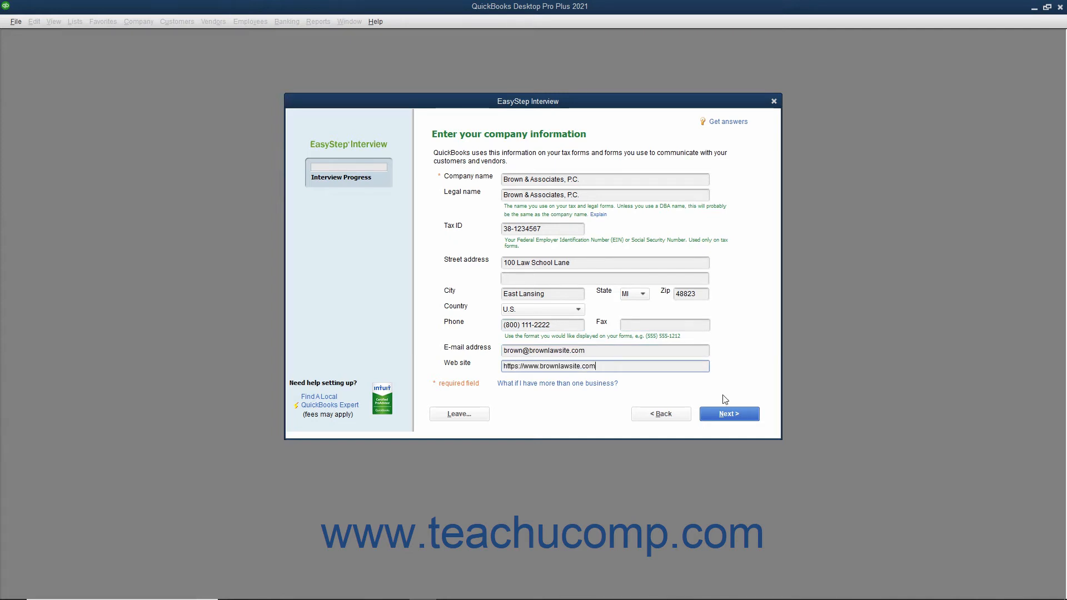
pyautogui.click(724, 418)
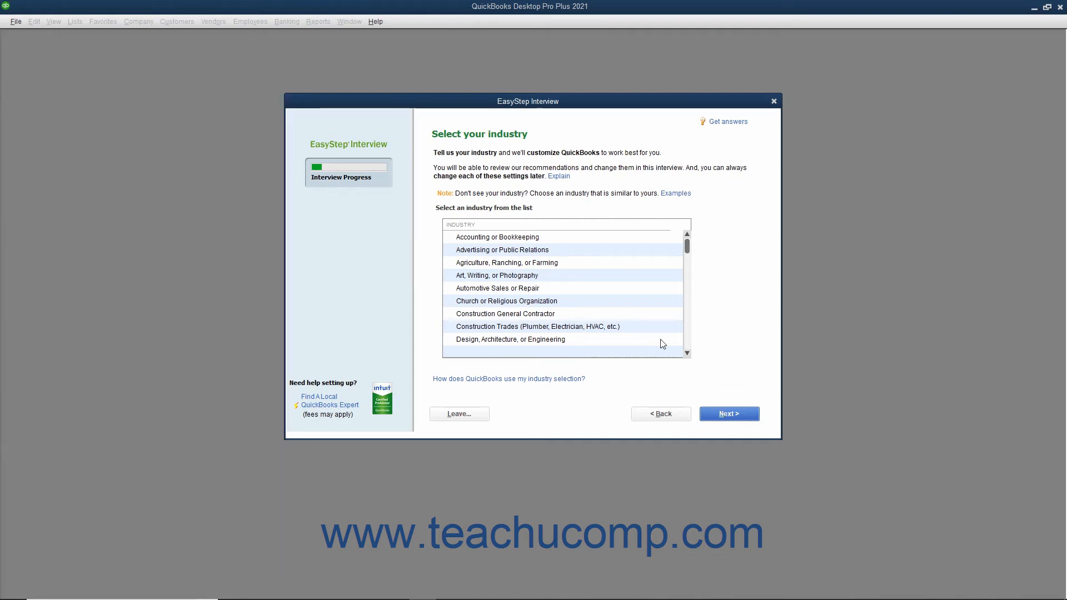
# Select Legal Services as the company's industry and continue to the company organization question.
pyautogui.scroll(-1, 582, 317)
pyautogui.scroll(-2, 582, 317)
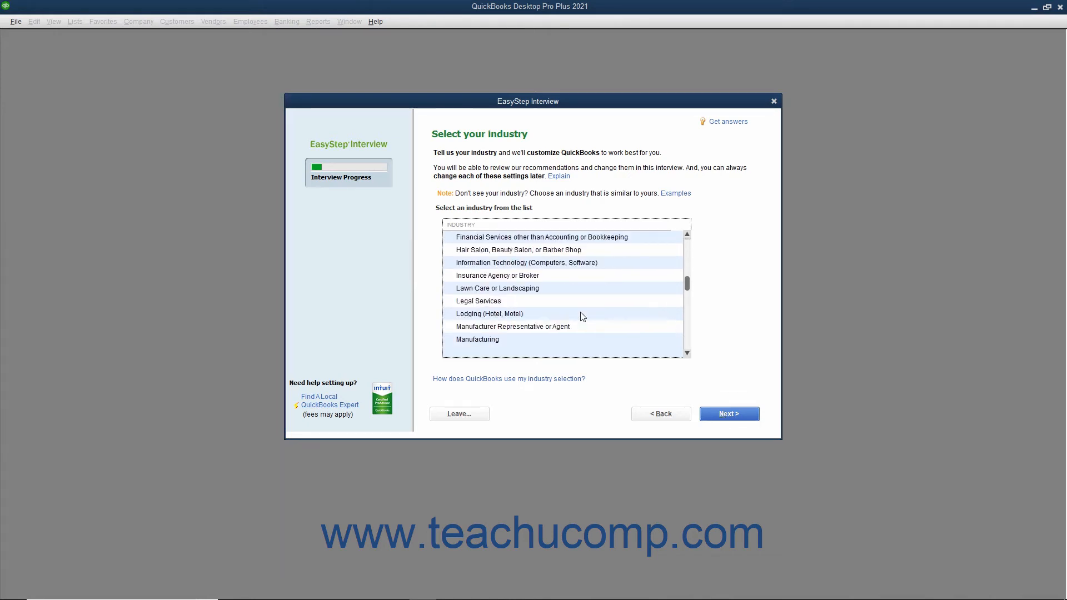
pyautogui.click(544, 301)
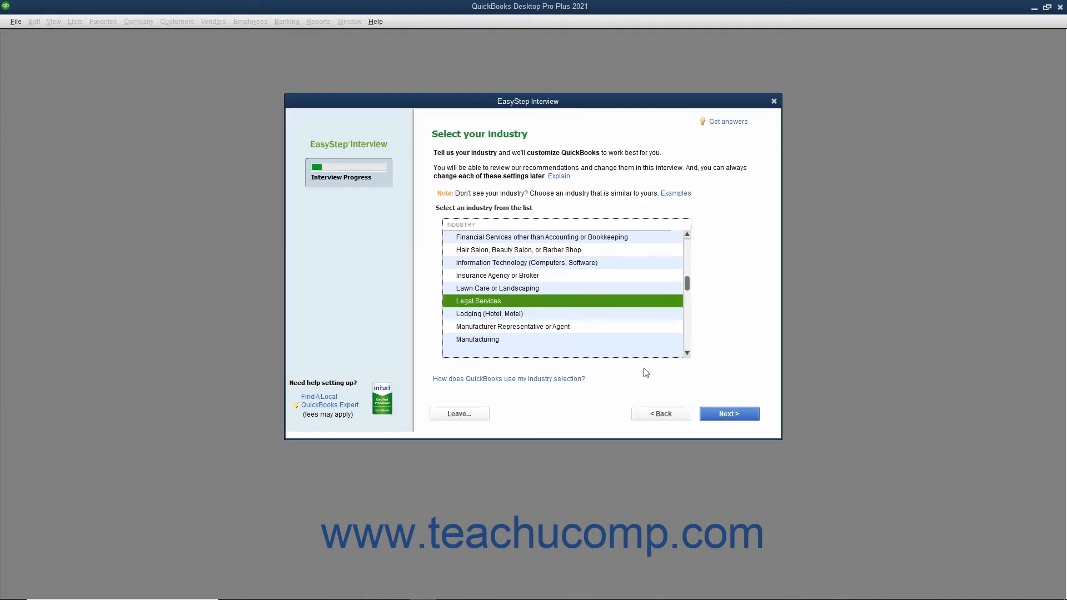
pyautogui.click(721, 418)
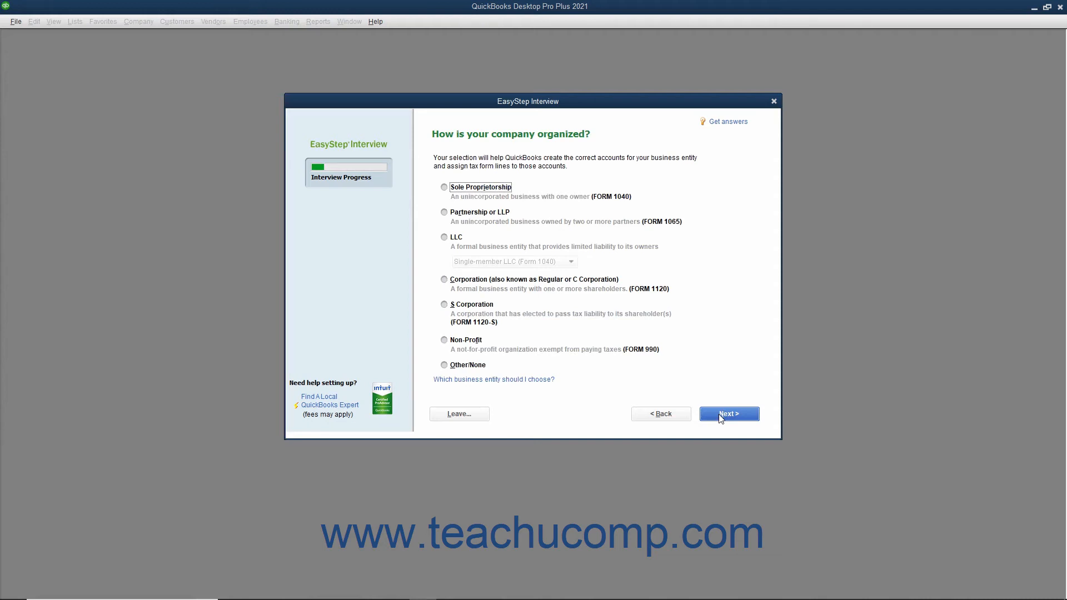
# Set the company organization to Partnership or LLP and keep January as the first month of the fiscal year.
pyautogui.click(481, 213)
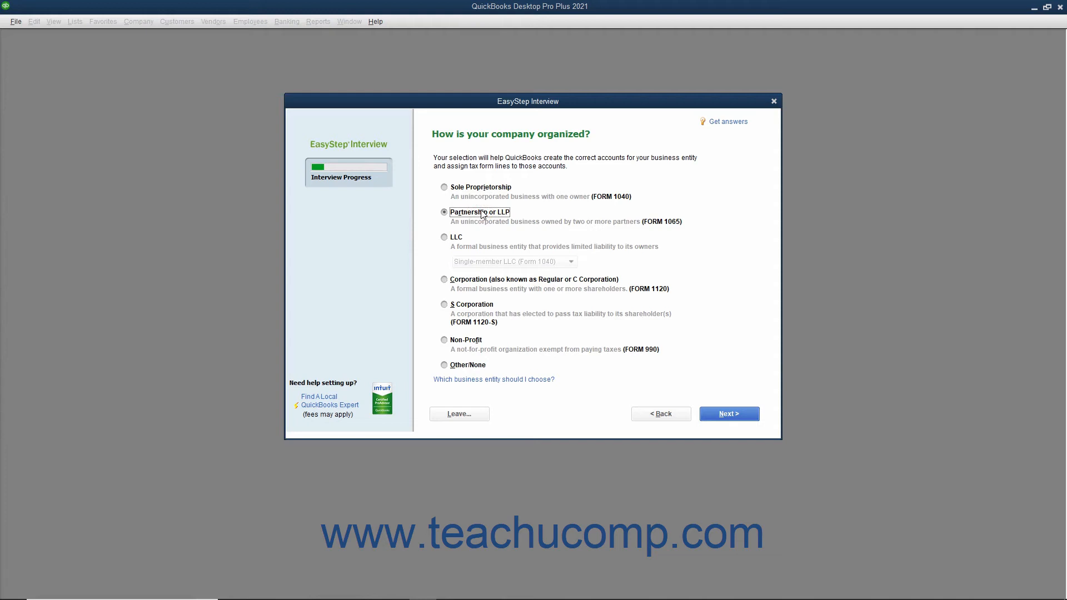
pyautogui.click(725, 417)
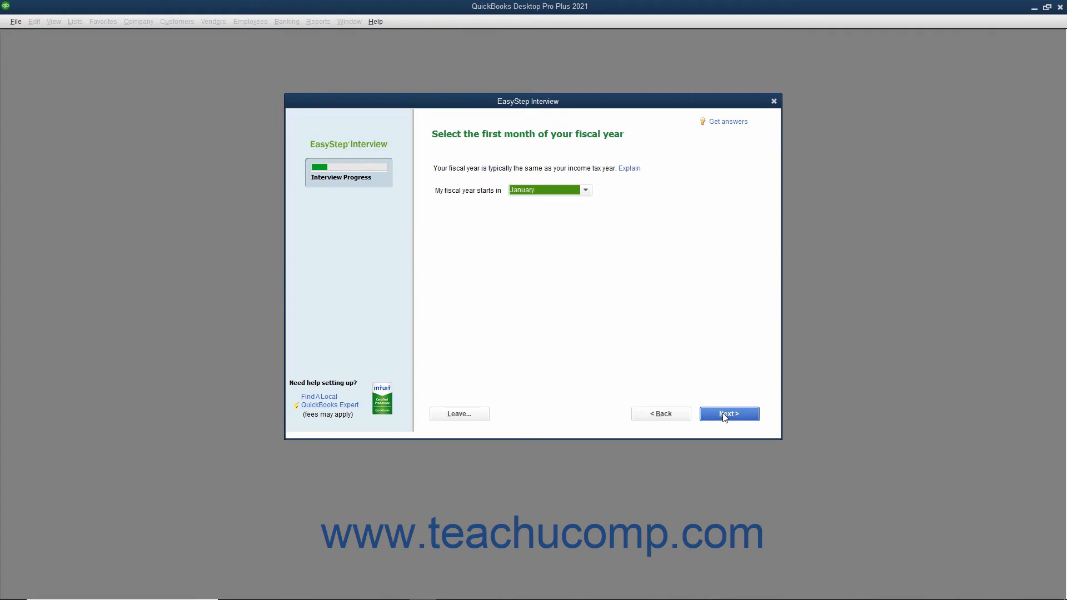
pyautogui.click(586, 191)
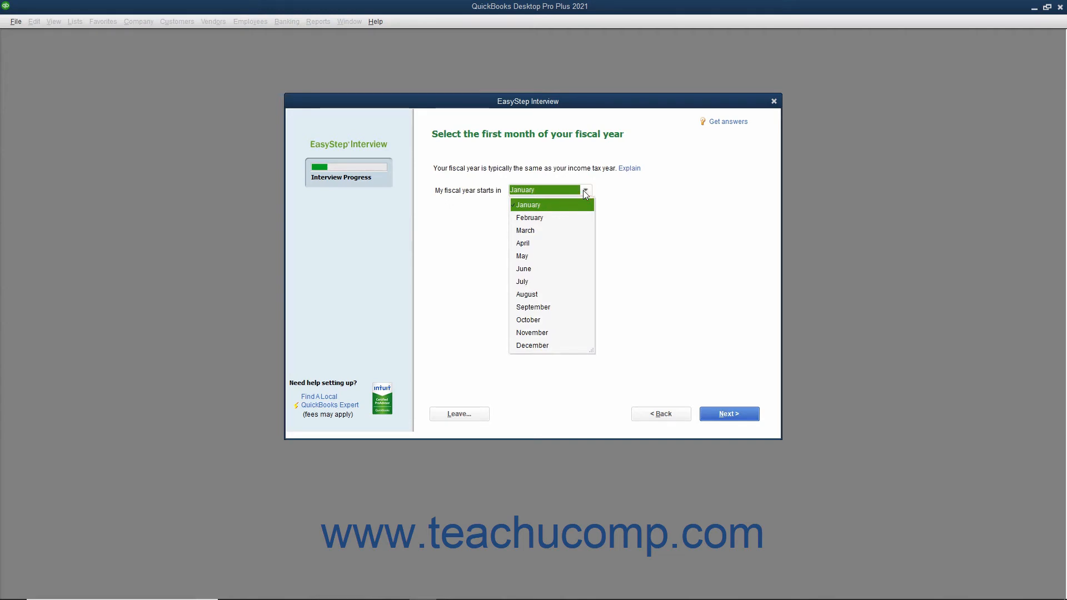
pyautogui.click(585, 191)
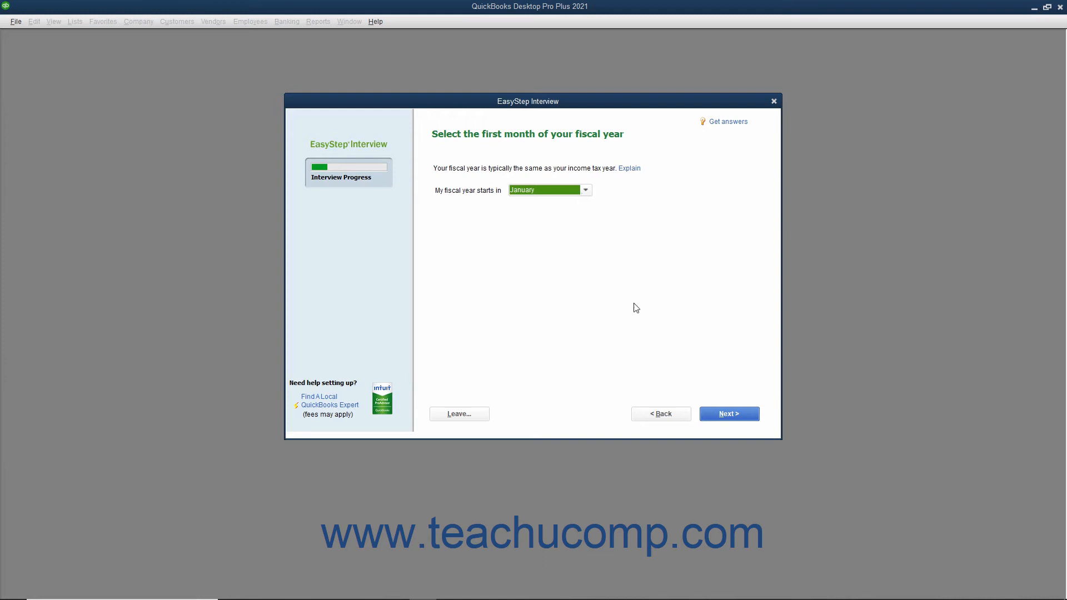
pyautogui.click(719, 416)
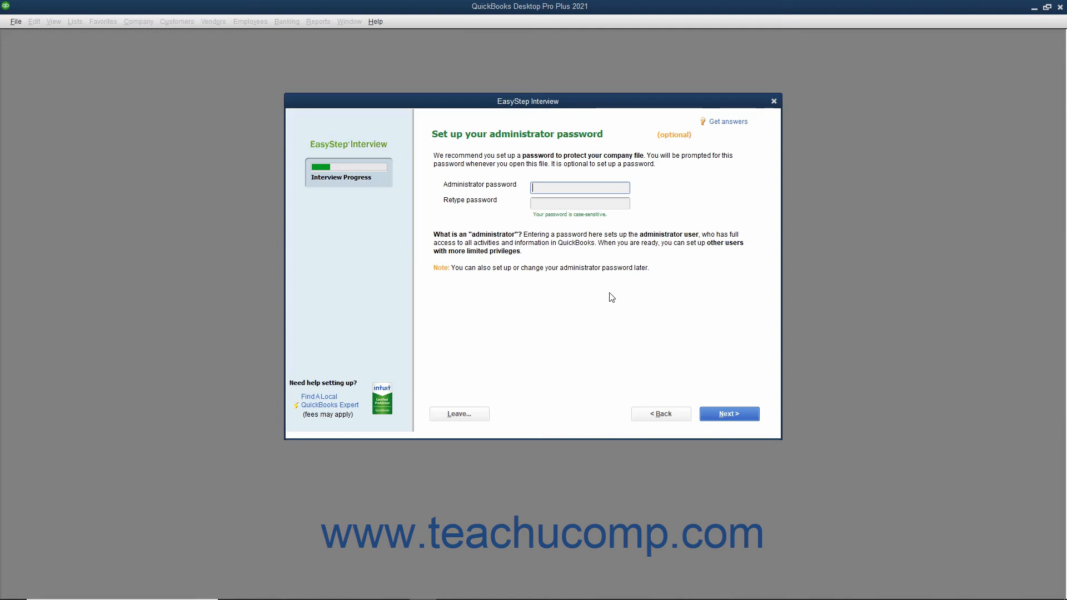
# Enter the administrator password, repeat it in the retype field, and continue to the company file creation page.
pyautogui.write('•••••••')
pyautogui.press('Tab')
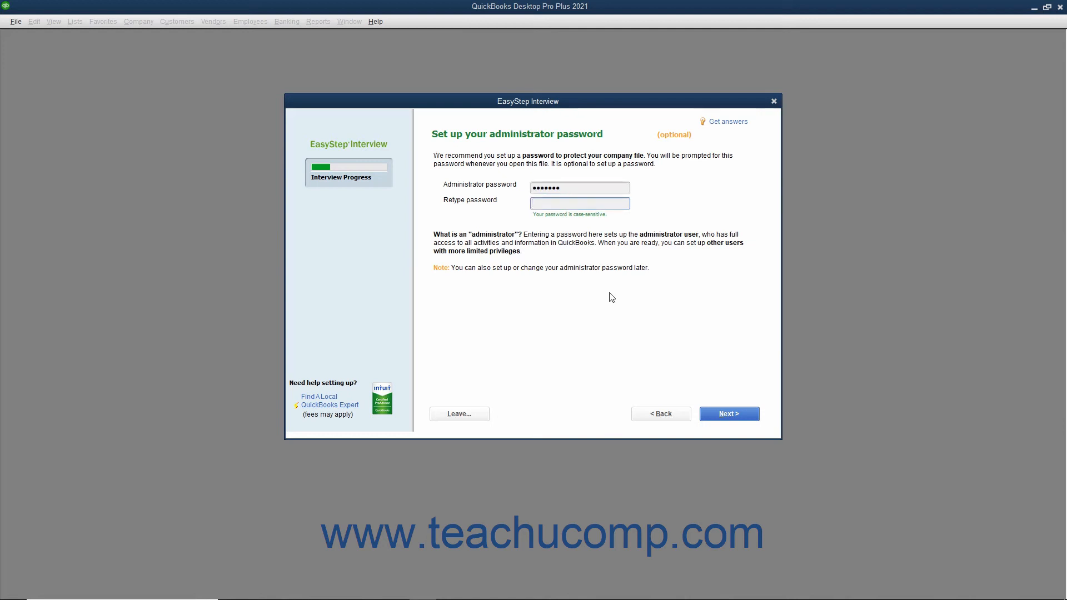
pyautogui.write('•••••••')
pyautogui.click(716, 417)
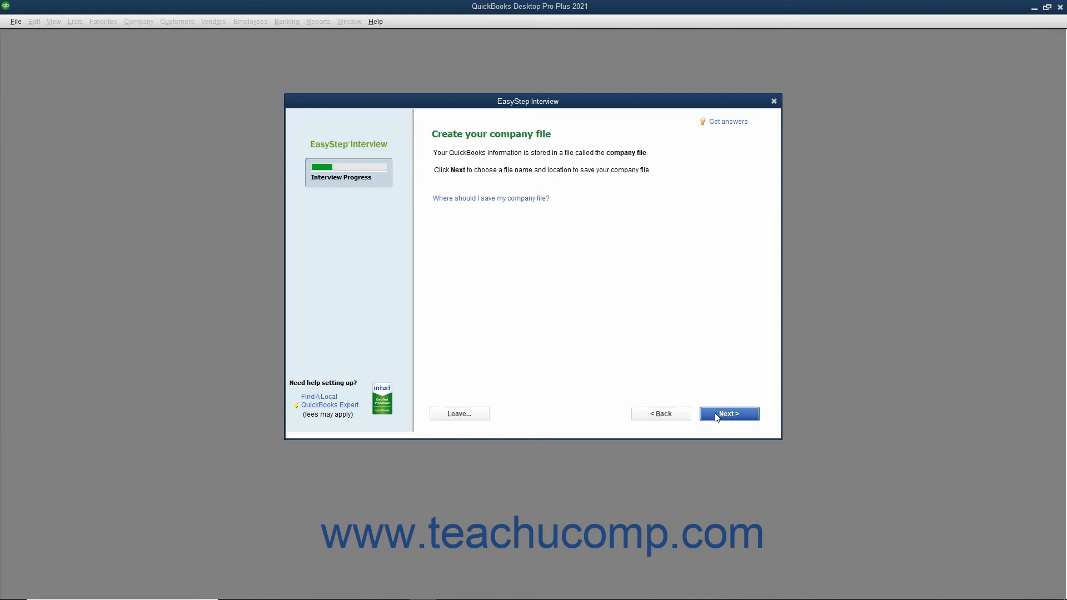
# Save the new company file under the suggested name "Brown & Associates, P.C..QBW" in the QuickBooks 2020 folder.
pyautogui.click(716, 416)
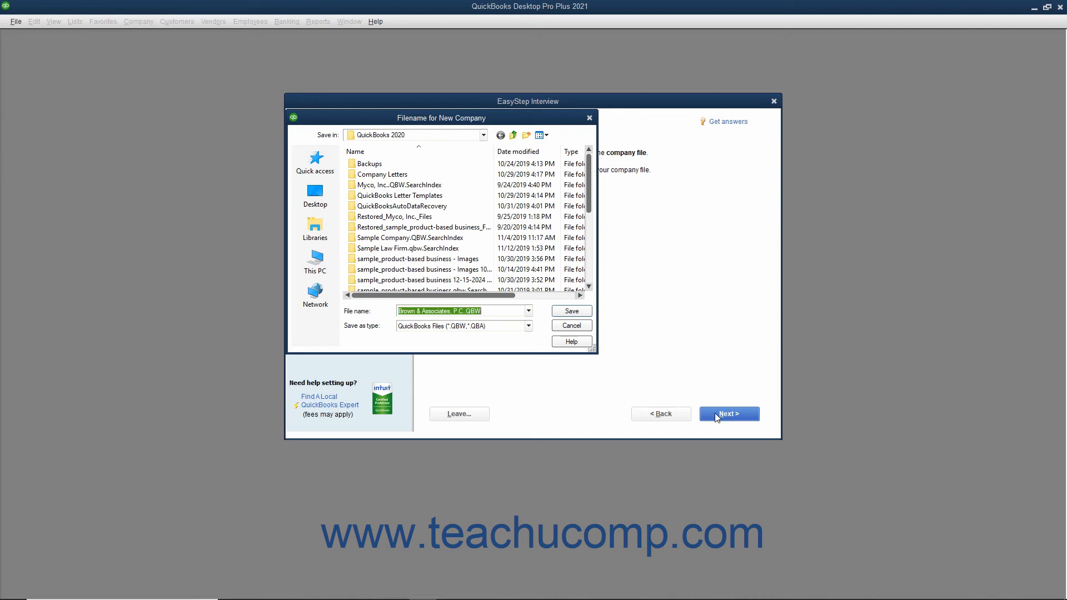
pyautogui.click(495, 310)
pyautogui.click(572, 313)
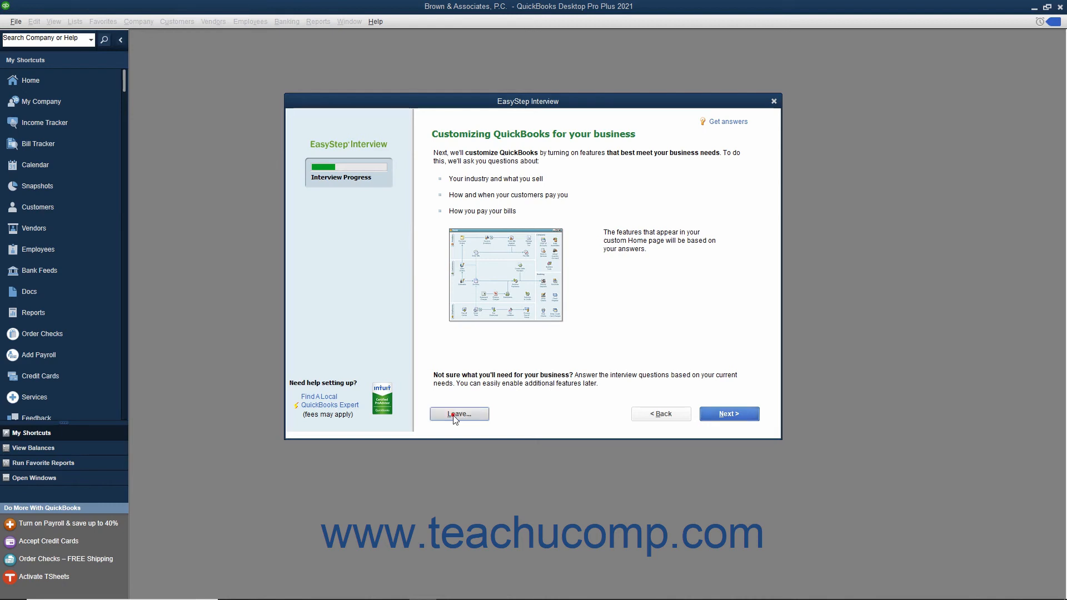
# Begin the business customization questions and choose Services only as what the company sells.
pyautogui.click(708, 418)
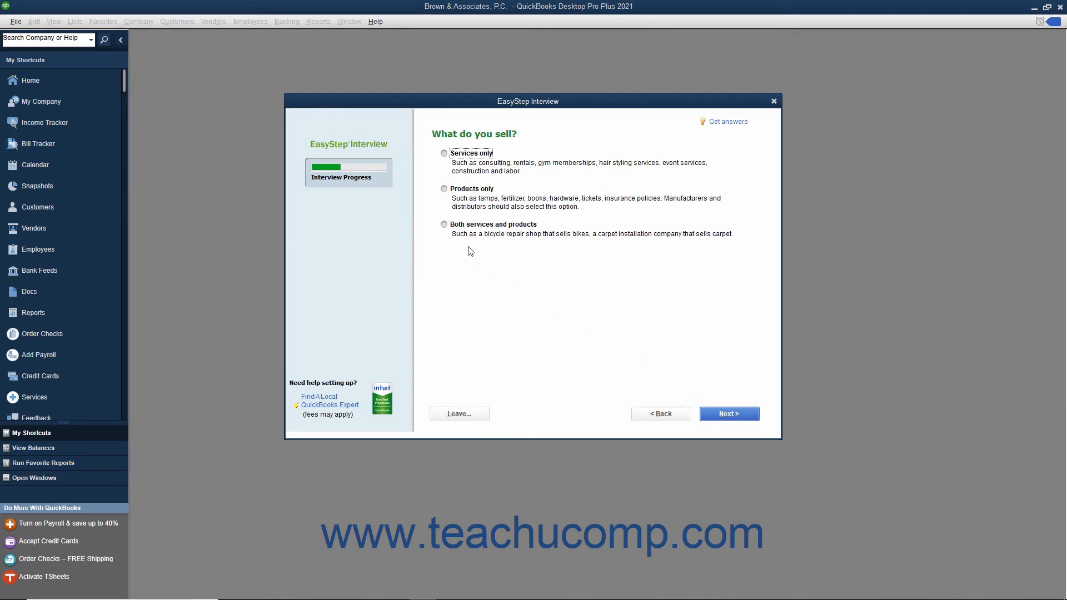
pyautogui.click(444, 154)
pyautogui.click(709, 419)
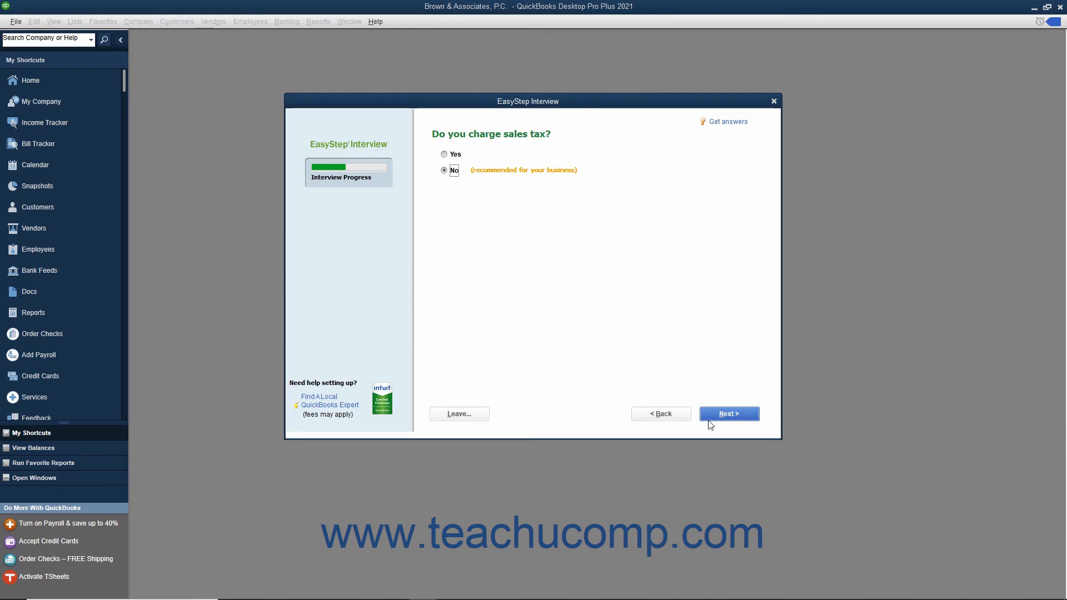
# Accept the recommended answers up to the invoices question, including No for sales tax and Yes for billing statements.
pyautogui.click(709, 420)
pyautogui.click(710, 420)
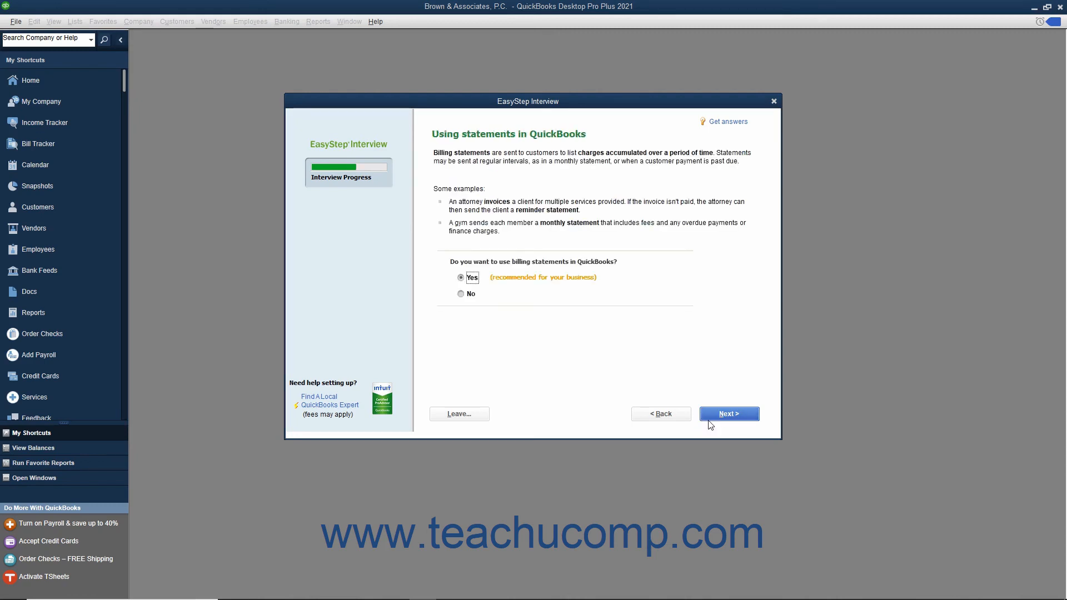
pyautogui.click(709, 421)
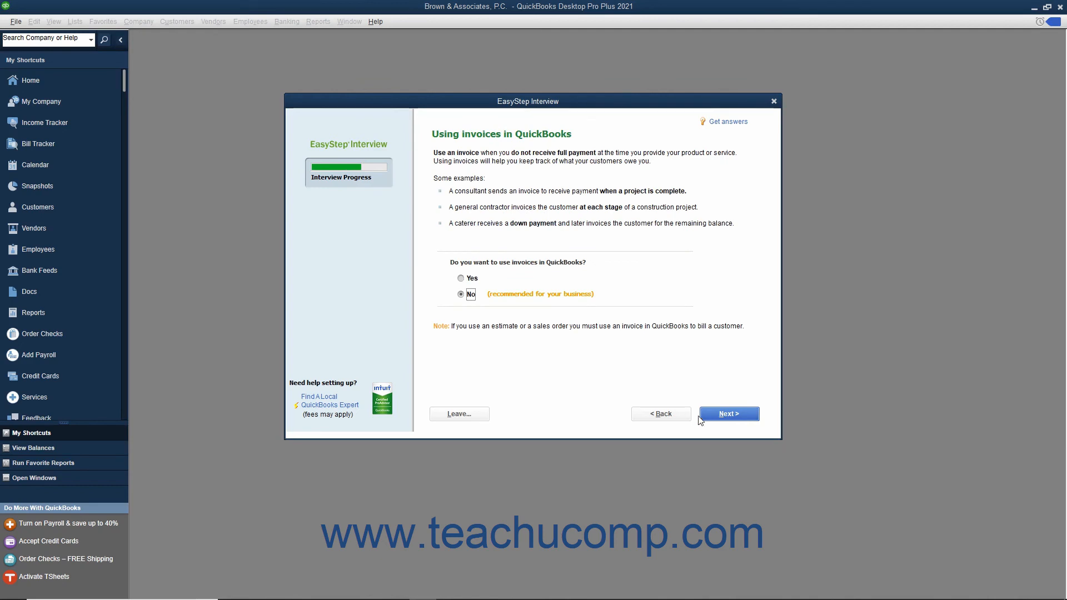
# Choose Yes for using invoices and accept the preselected answers, including Yes for tracking bills, up to the employees question.
pyautogui.click(462, 279)
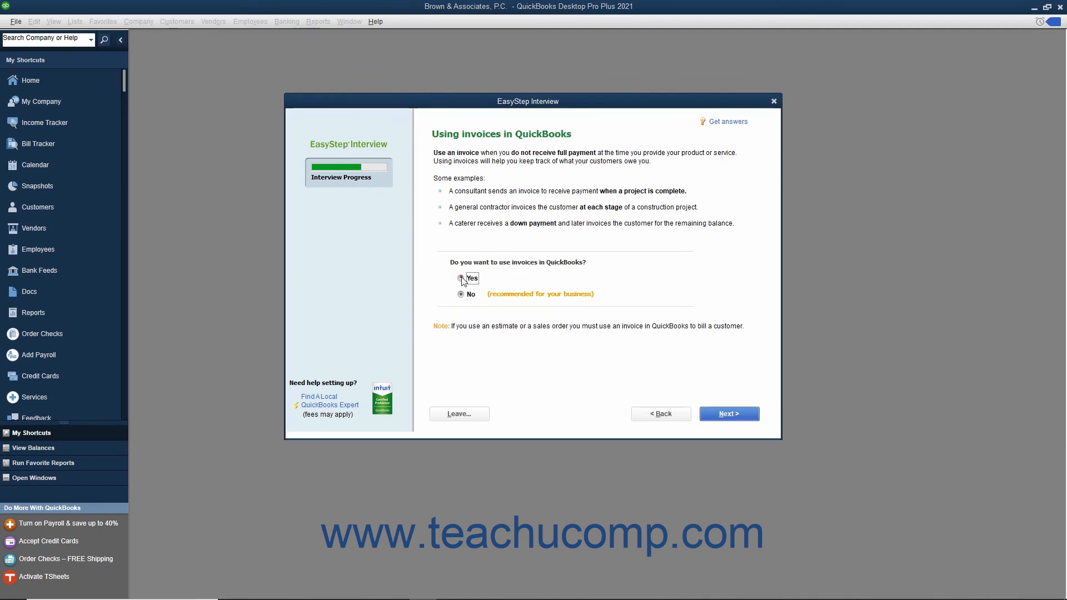
pyautogui.click(709, 421)
pyautogui.click(718, 415)
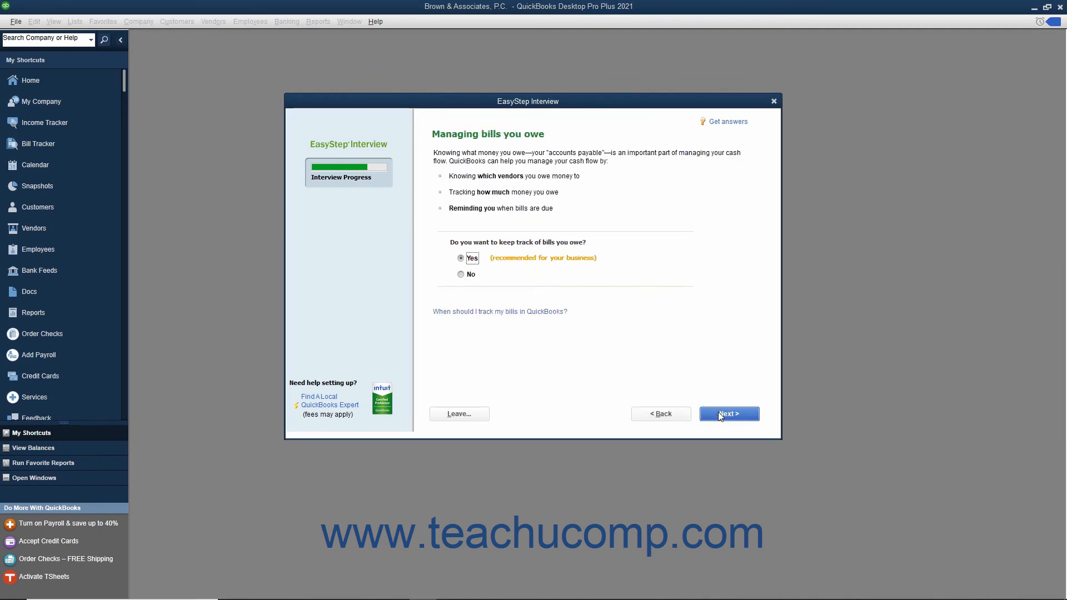
pyautogui.click(718, 414)
pyautogui.click(718, 414)
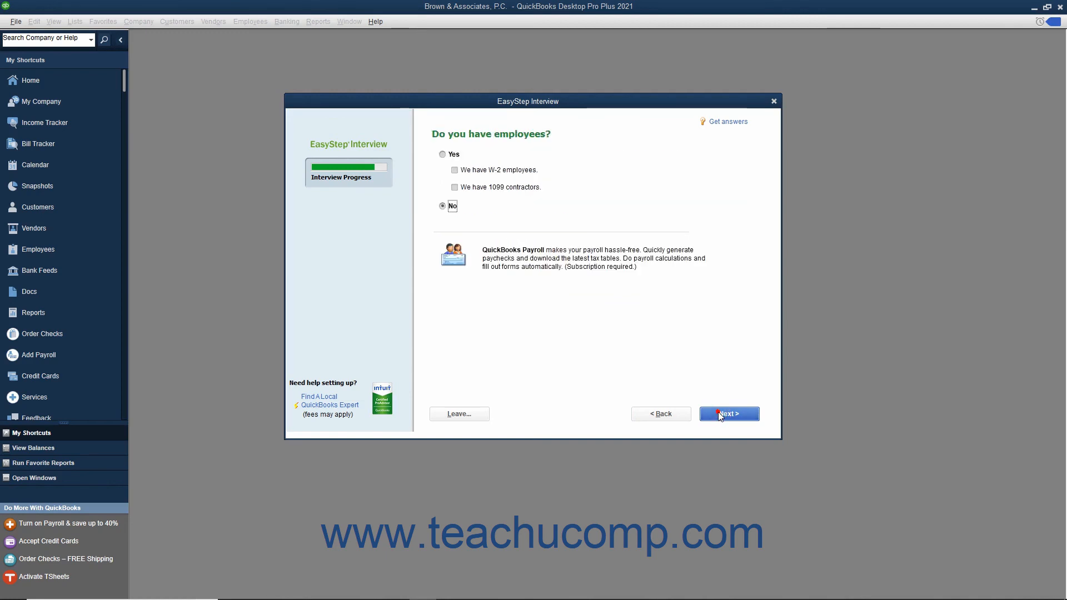
# Answer Yes to having employees, specify W-2 employees, and continue to the chart of accounts introduction.
pyautogui.click(443, 154)
pyautogui.click(454, 171)
pyautogui.click(716, 414)
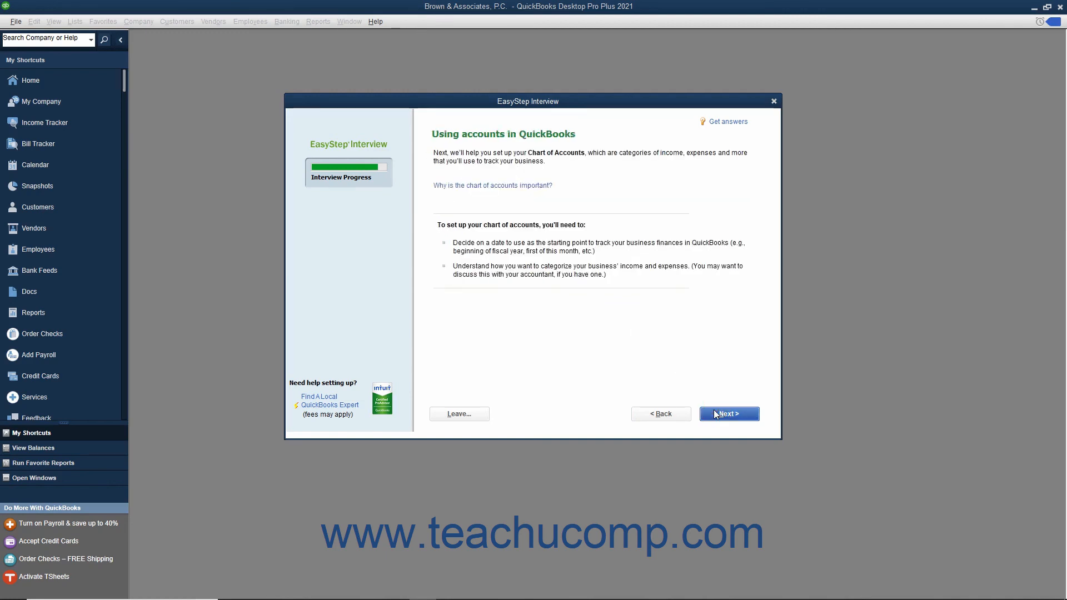
# Set the finance tracking start date to the beginning of this fiscal year, 01/01/2019, and continue to the account review.
pyautogui.click(716, 414)
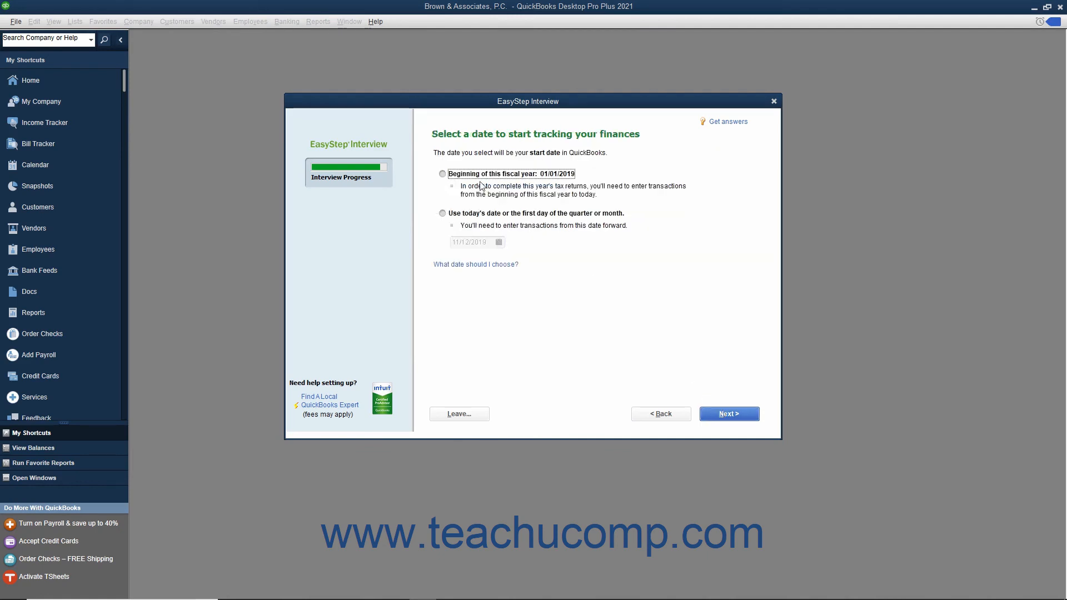
pyautogui.click(444, 175)
pyautogui.click(725, 417)
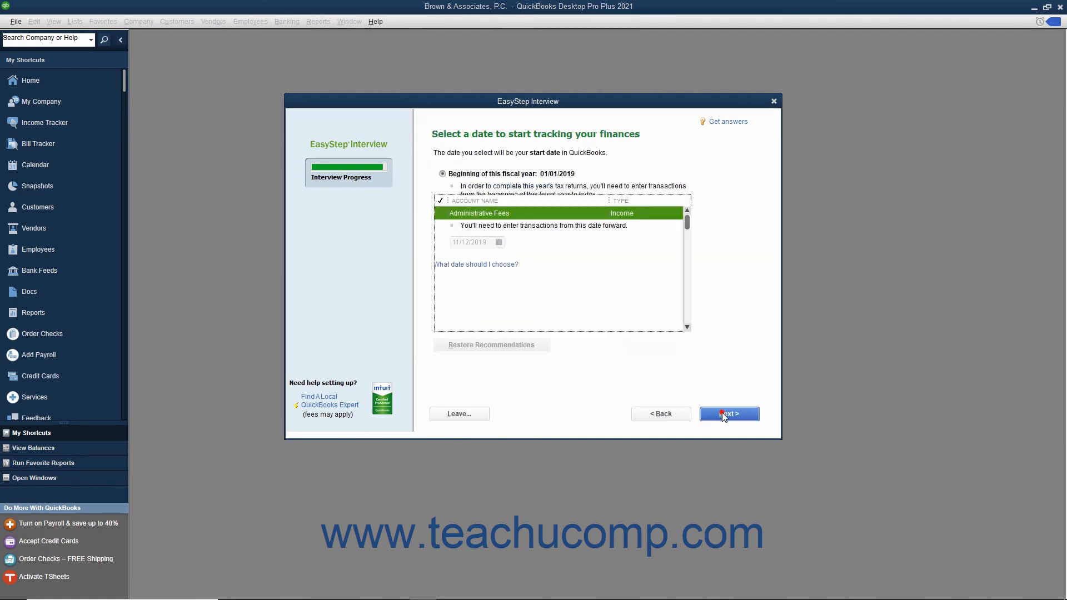
# Include the Administrative Fees, Settlement Income, Merchant Account Fees, Subcontracted Legal Services, and Business Licenses and Permits accounts.
pyautogui.click(441, 213)
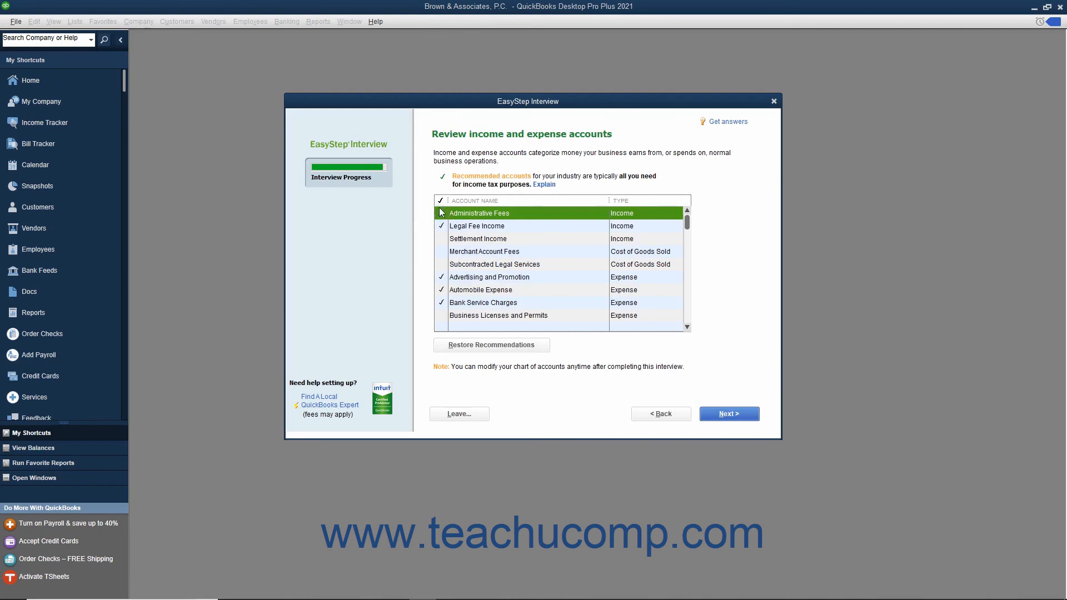
pyautogui.click(441, 239)
pyautogui.click(441, 252)
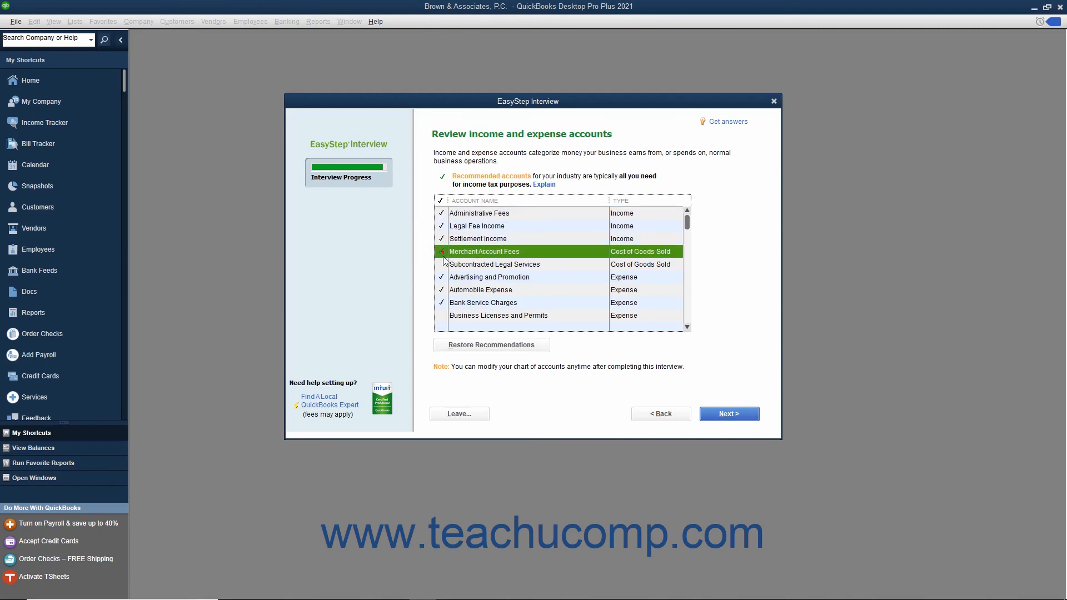
pyautogui.click(441, 264)
pyautogui.click(442, 315)
# Include the Charitable Contributions and Equipment Rental expense accounts.
pyautogui.scroll(-2, 445, 295)
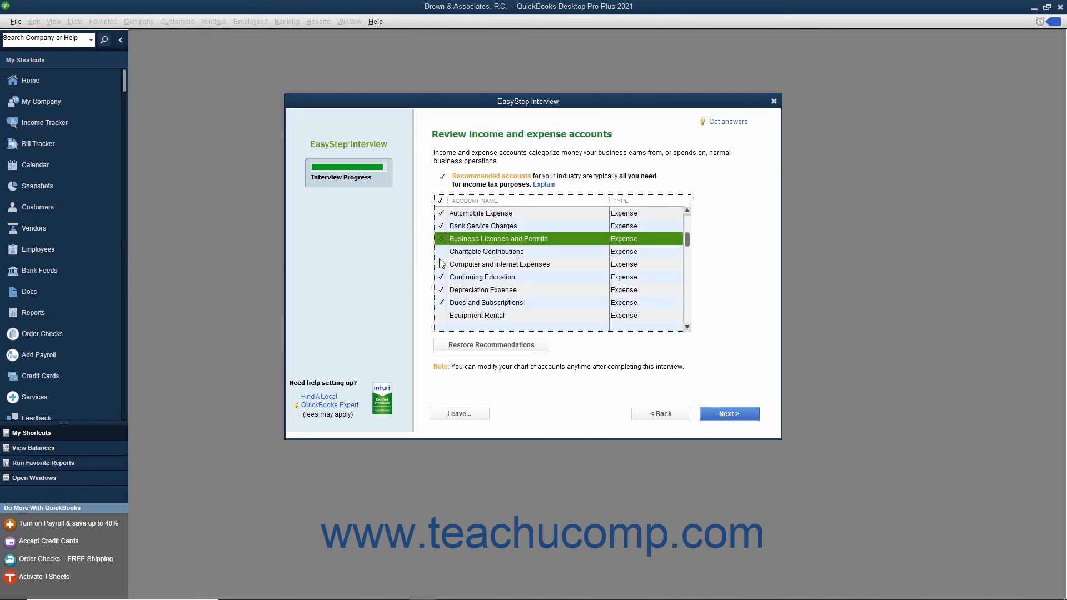
pyautogui.click(441, 252)
pyautogui.click(441, 315)
# Include the insurance subaccounts General Liability Insurance, Health Insurance, Life and Disability Insurance, Professional Liability, and Worker's Compensation.
pyautogui.scroll(-2, 438, 270)
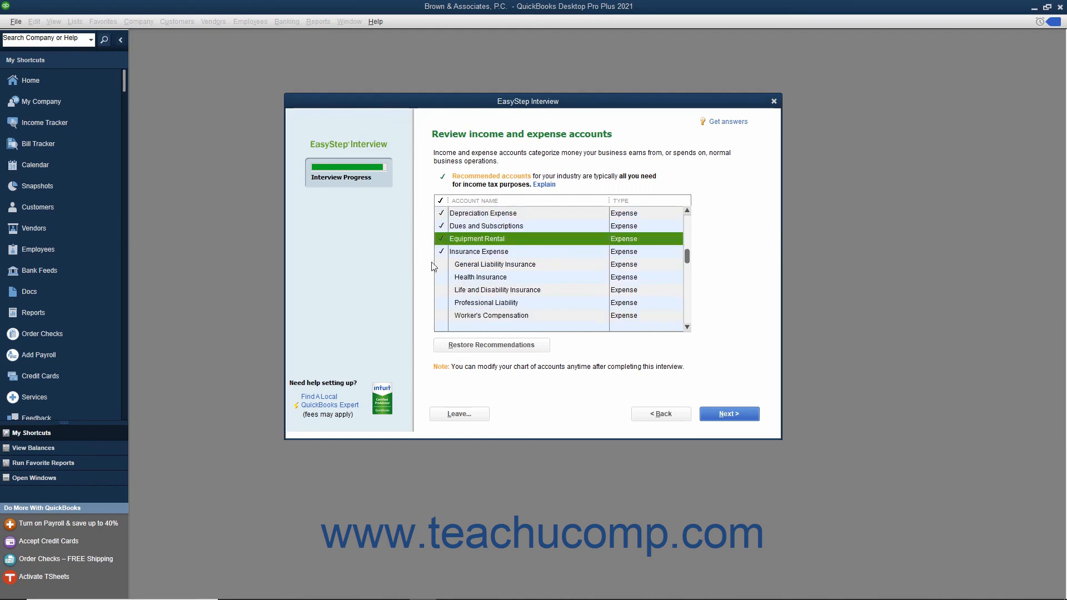
pyautogui.click(441, 264)
pyautogui.click(441, 277)
pyautogui.click(441, 290)
pyautogui.click(441, 302)
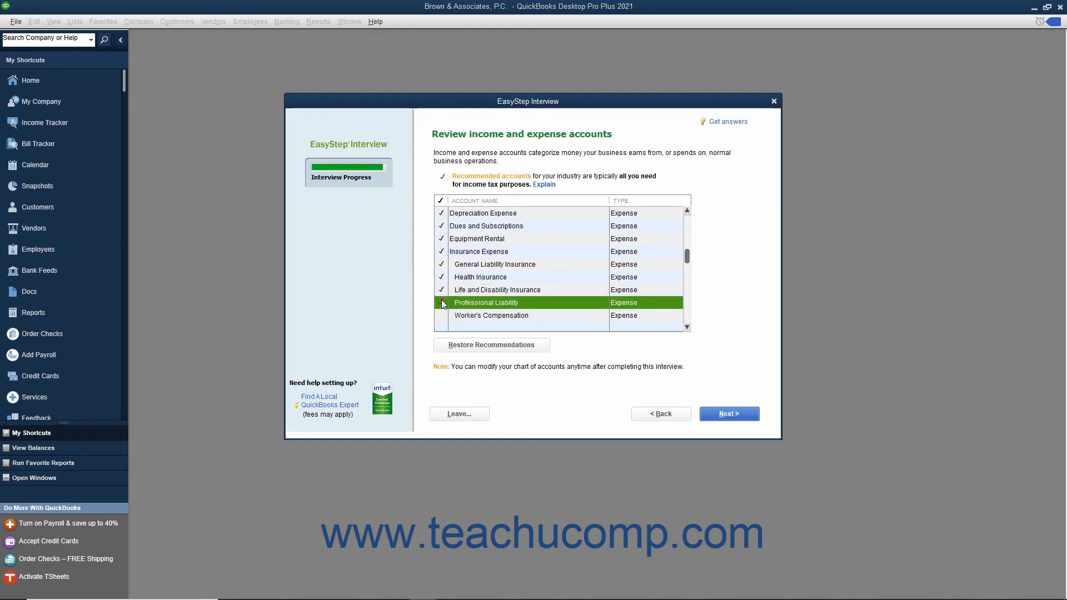
pyautogui.click(441, 316)
# Include the Janitorial Expense, Legal Fees, Miscellaneous Expense, and Printing and Reproduction expense accounts.
pyautogui.scroll(-2, 442, 315)
pyautogui.click(441, 264)
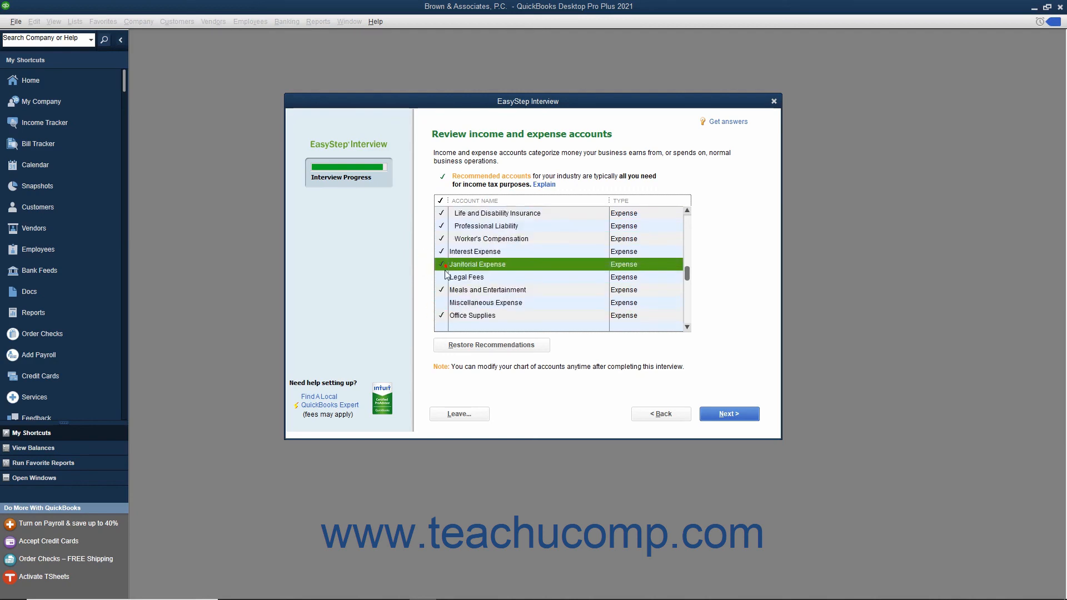
pyautogui.click(441, 277)
pyautogui.click(441, 289)
pyautogui.click(442, 303)
pyautogui.scroll(-2, 441, 302)
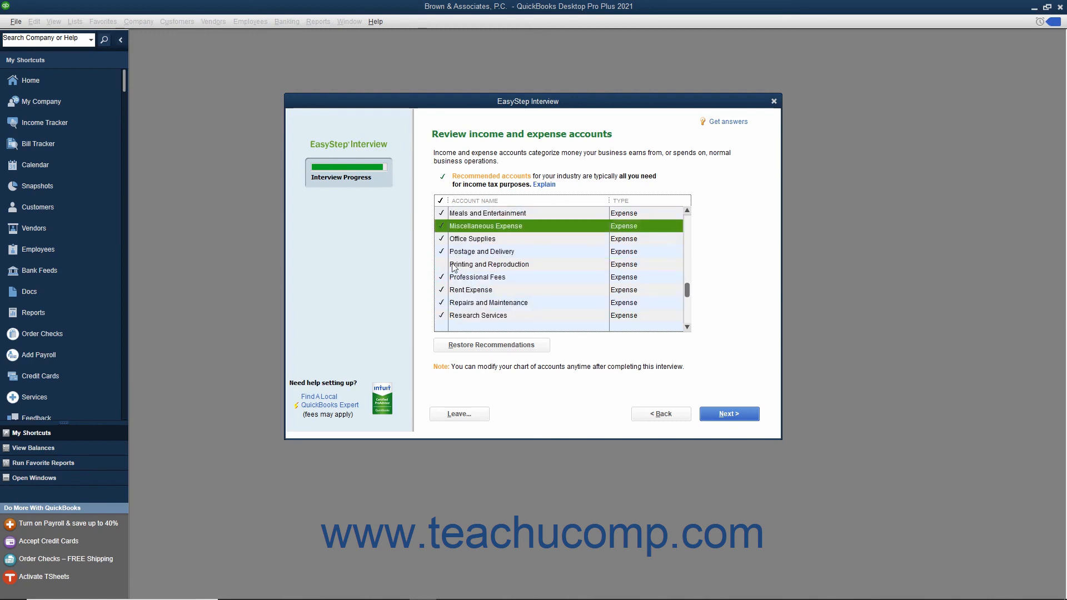
pyautogui.click(445, 264)
# Include the Taxes - Property, Insurance Proceeds Received, Interest Income, Proceeds from Sale of Assets, and Political Contributions accounts, and complete the account review.
pyautogui.scroll(-2, 445, 266)
pyautogui.click(442, 251)
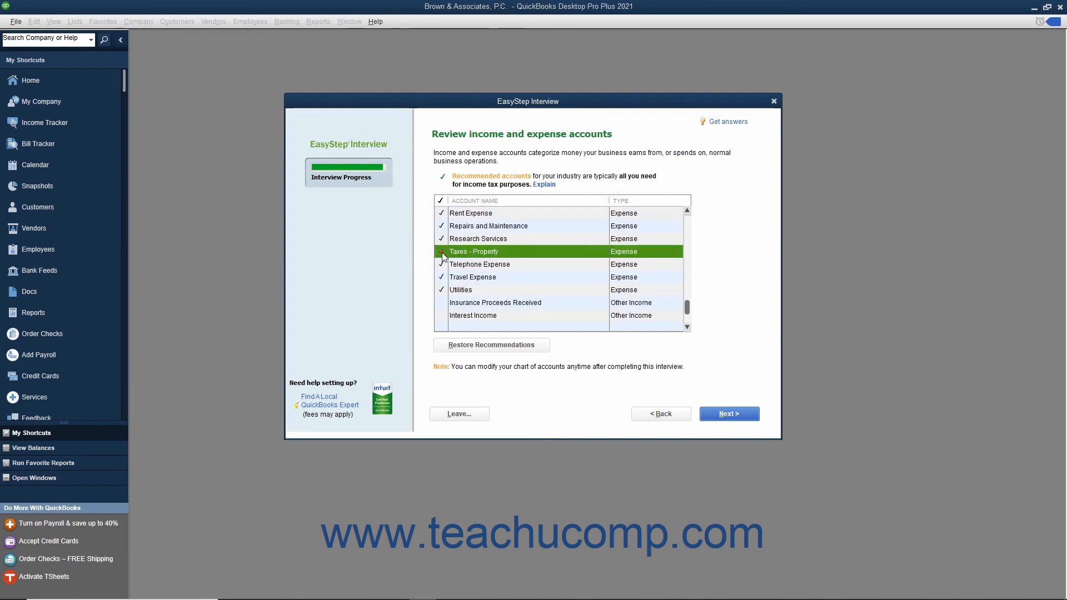
pyautogui.click(442, 303)
pyautogui.click(442, 315)
pyautogui.scroll(-1, 443, 315)
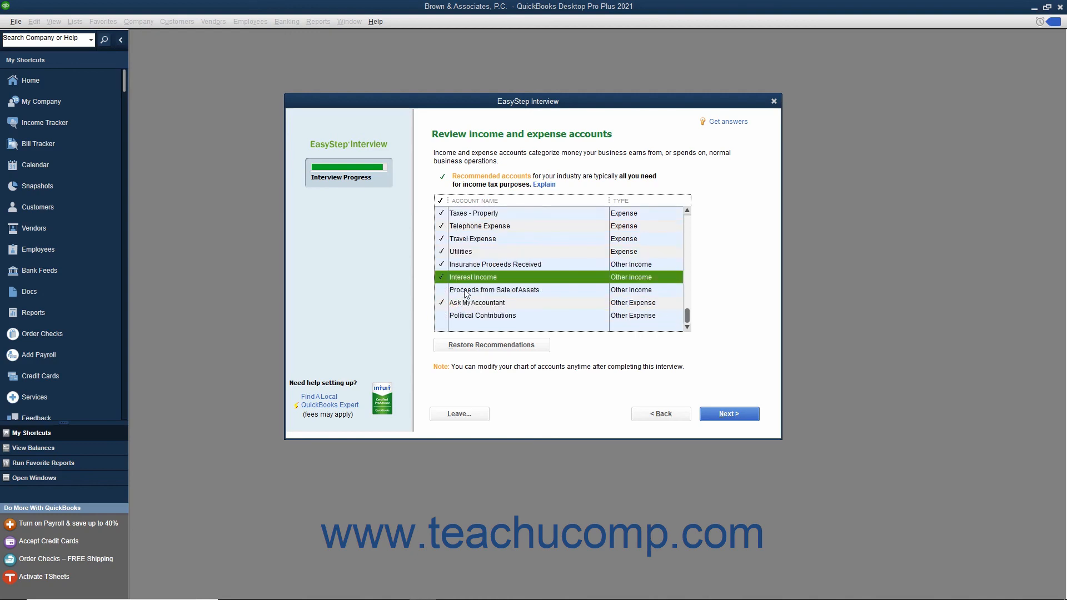
pyautogui.click(443, 290)
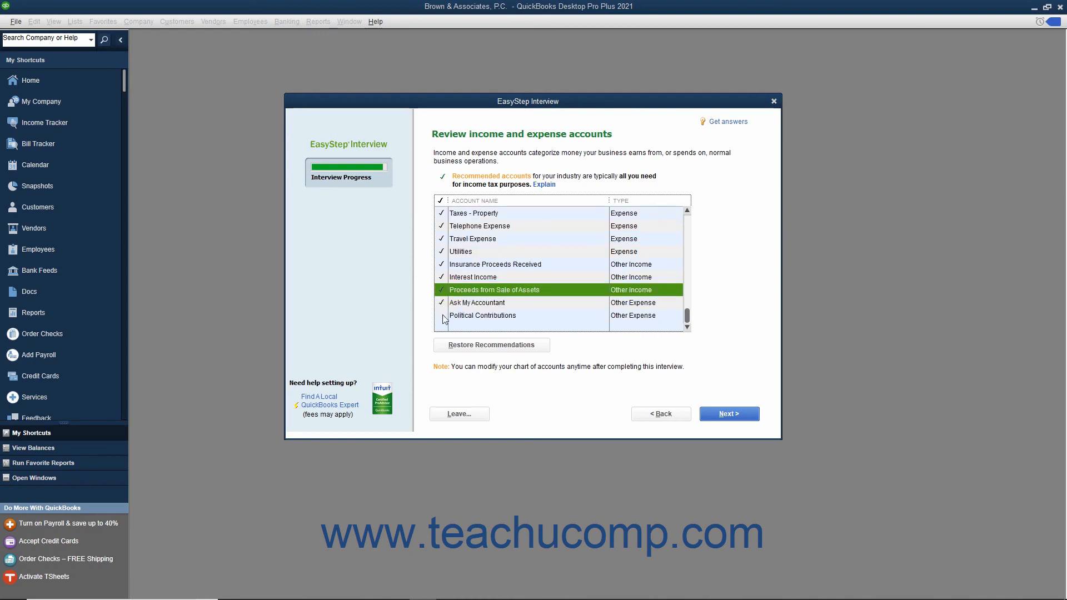
pyautogui.click(442, 315)
pyautogui.click(722, 412)
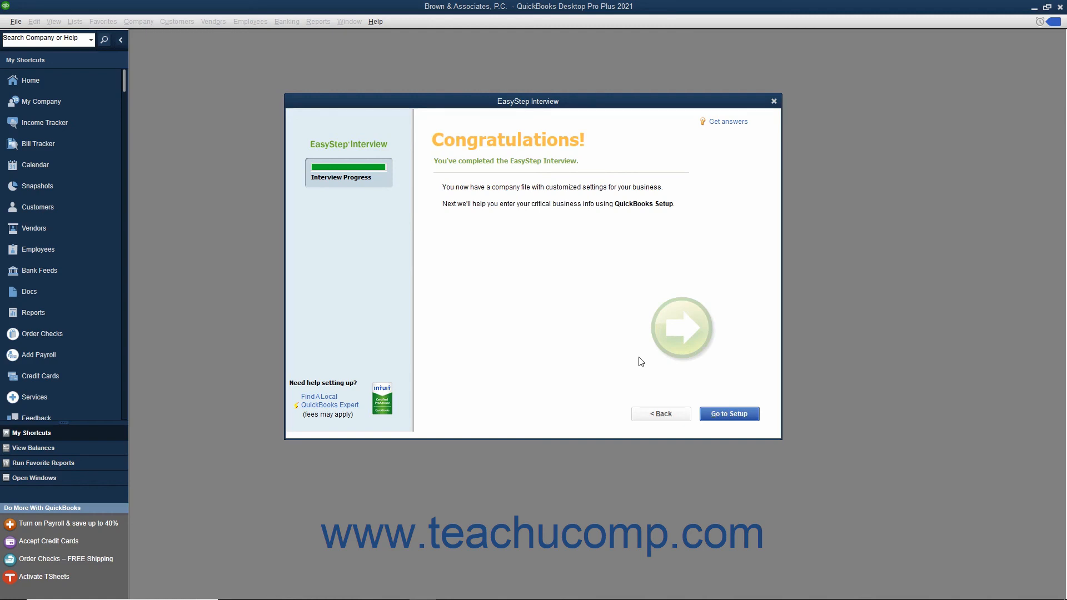
# Proceed to QuickBooks Setup, start working without adding more details, and close the New Feature Tour.
pyautogui.click(709, 416)
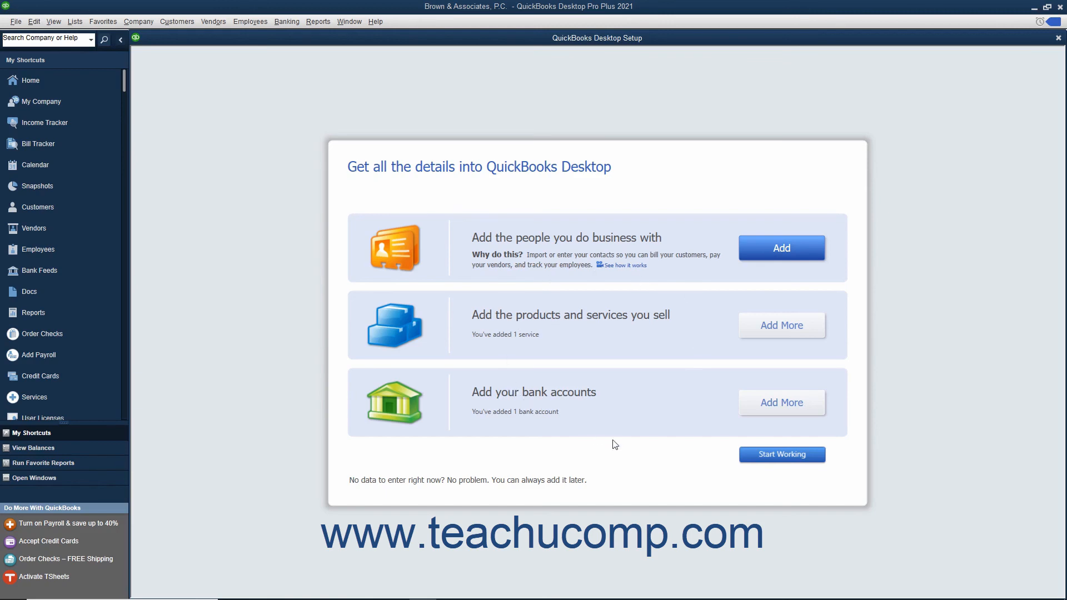
pyautogui.click(761, 462)
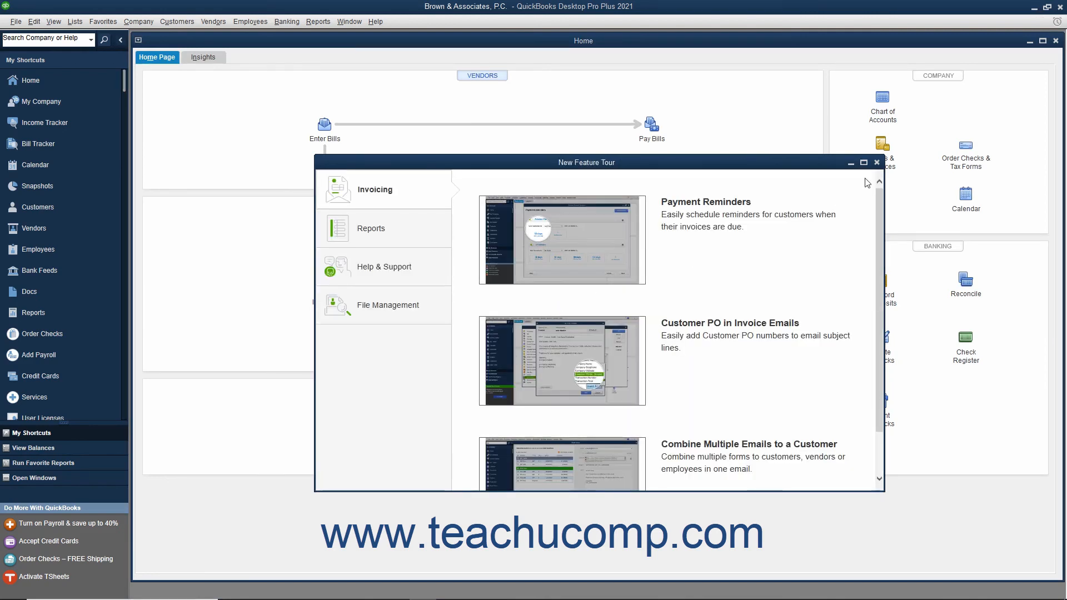
pyautogui.click(877, 162)
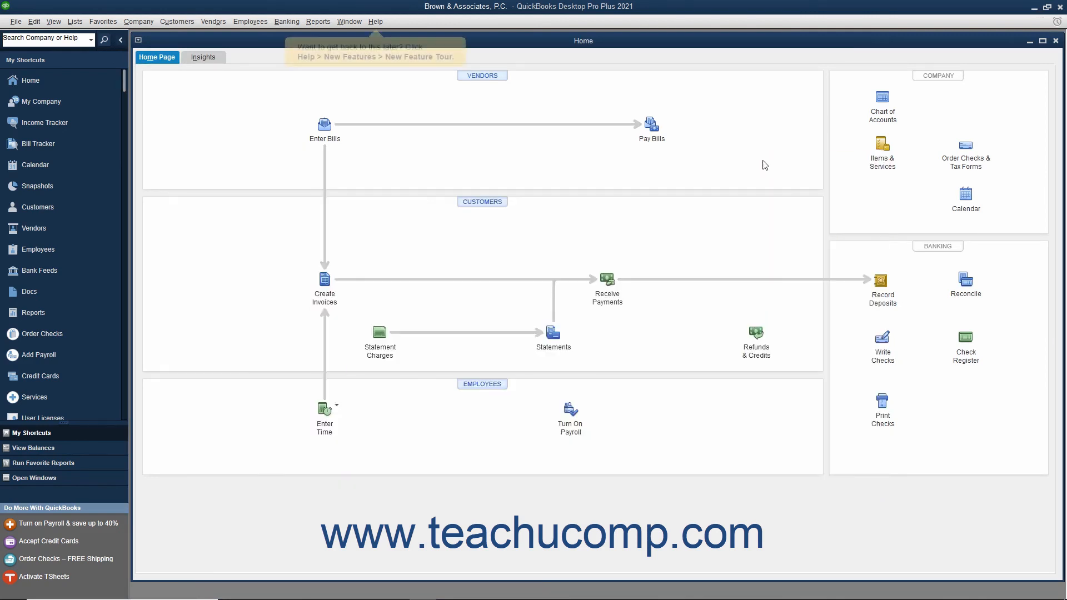